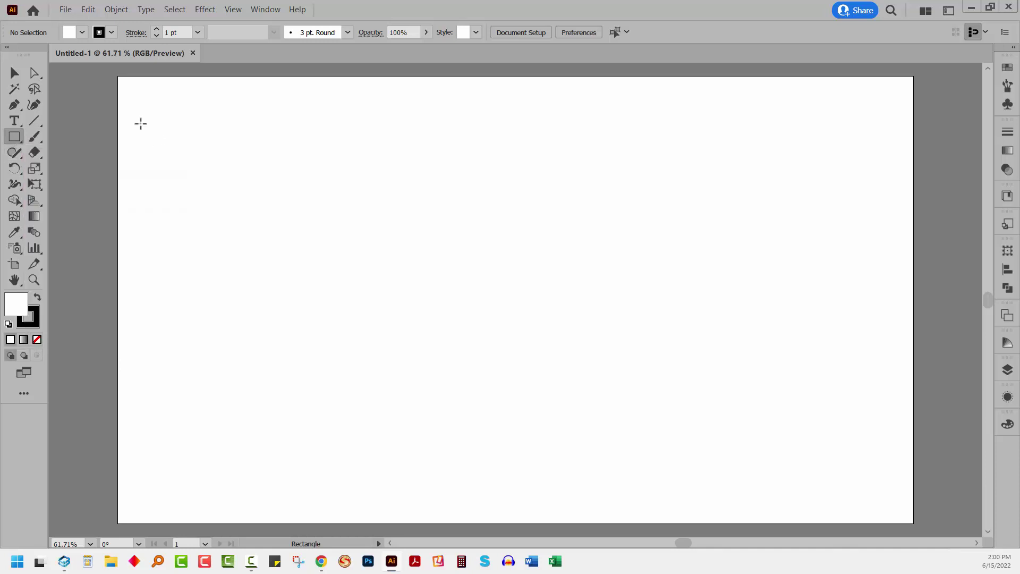
- Switch to the Pencil tool and set its Fidelity slider all the way to Smooth
left_click(12, 154)
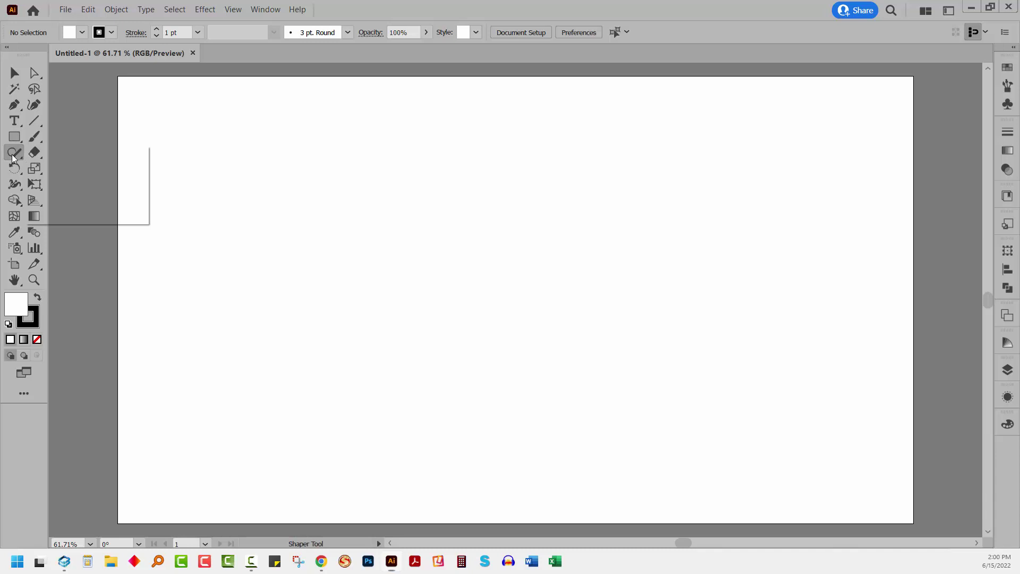
left_click(46, 167)
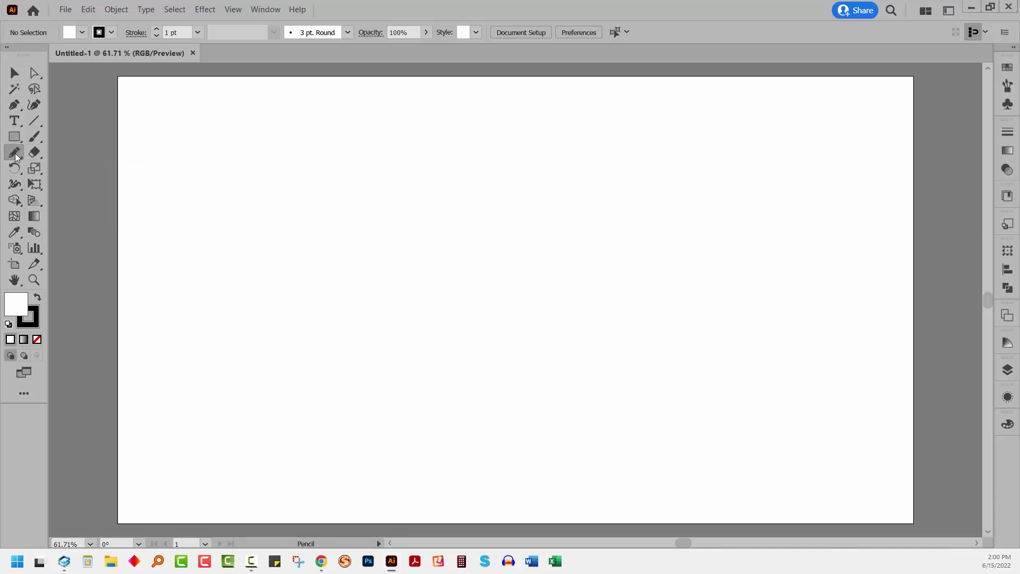
double_click(15, 153)
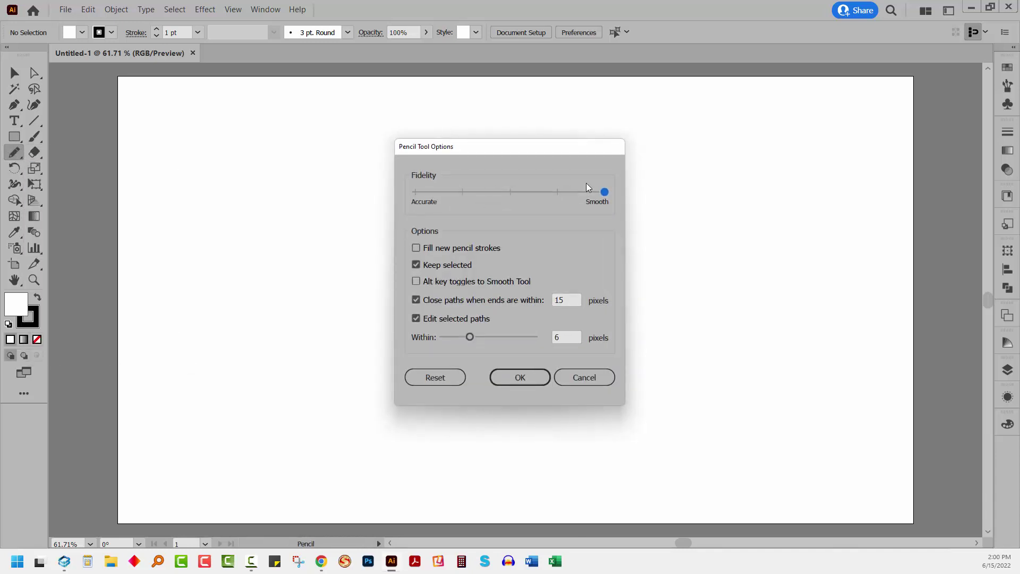
left_click(506, 380)
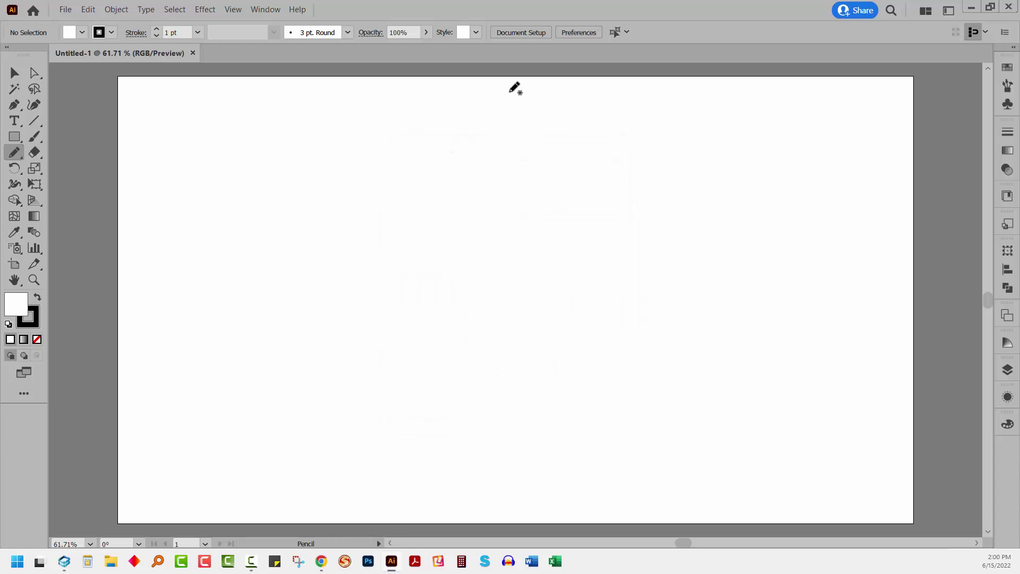
- Set the fill to None and draw a pencil wave curve ending in a spiral
key("slash")
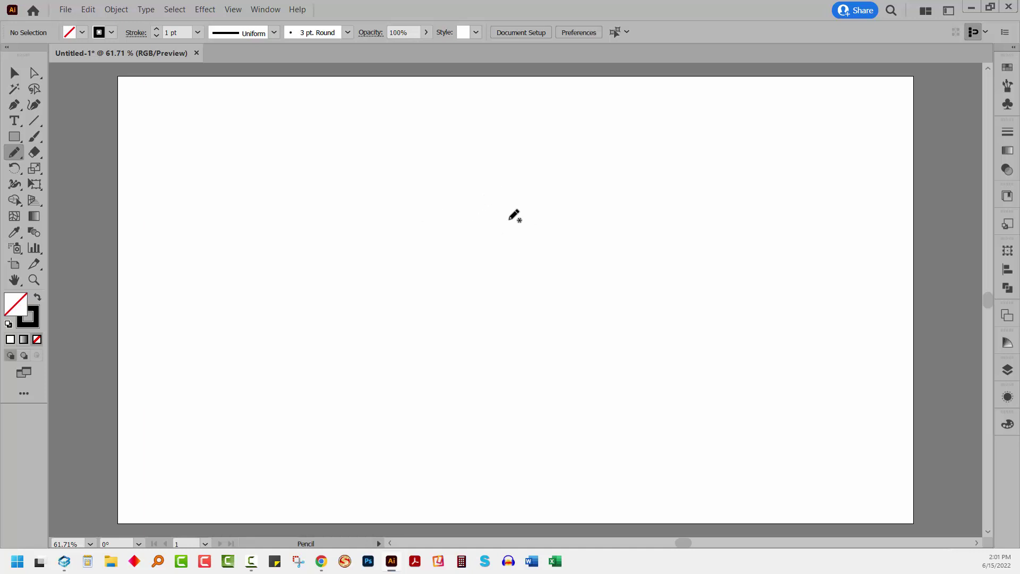
mouse_move(513, 218)
left_mouse_down()
mouse_move(491, 206)
mouse_move(523, 201)
mouse_move(541, 218)
mouse_move(541, 246)
mouse_move(518, 257)
mouse_move(414, 233)
mouse_move(377, 259)
left_mouse_up()
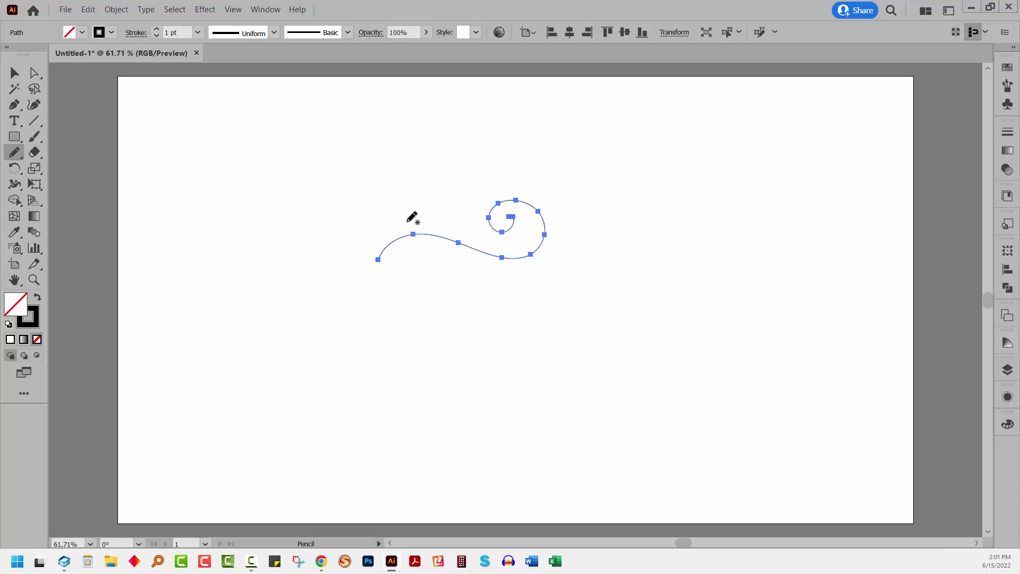
left_click(14, 73)
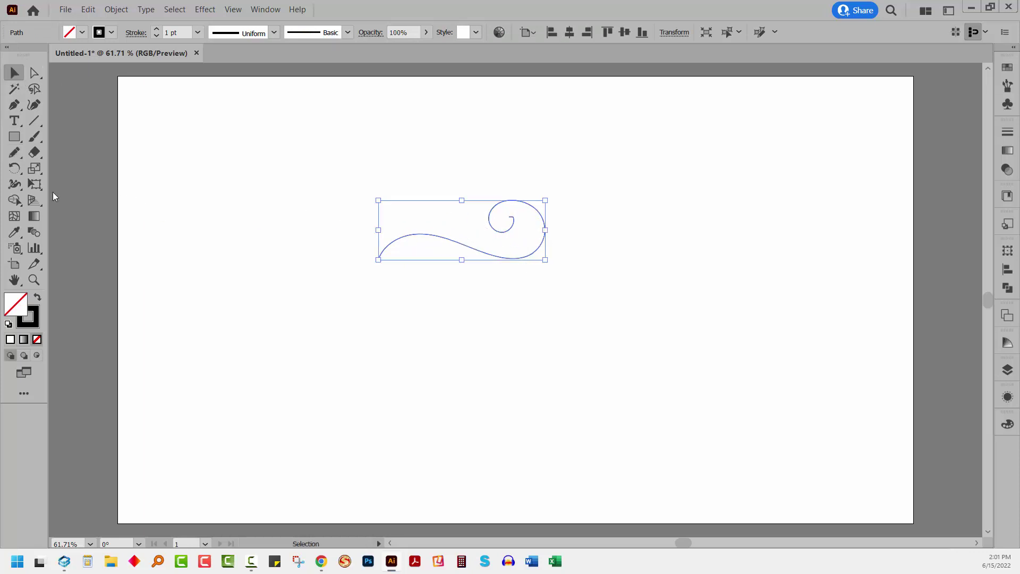
left_click(235, 269)
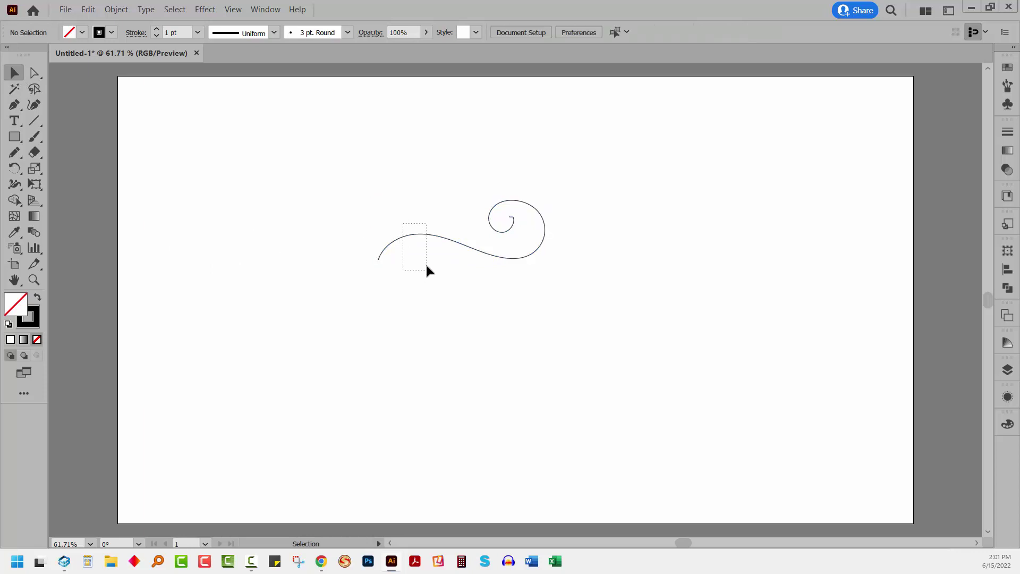
- Smooth the spiral's inner end with the Smooth tool
left_click_drag(426, 270, 428, 271)
left_click(14, 152)
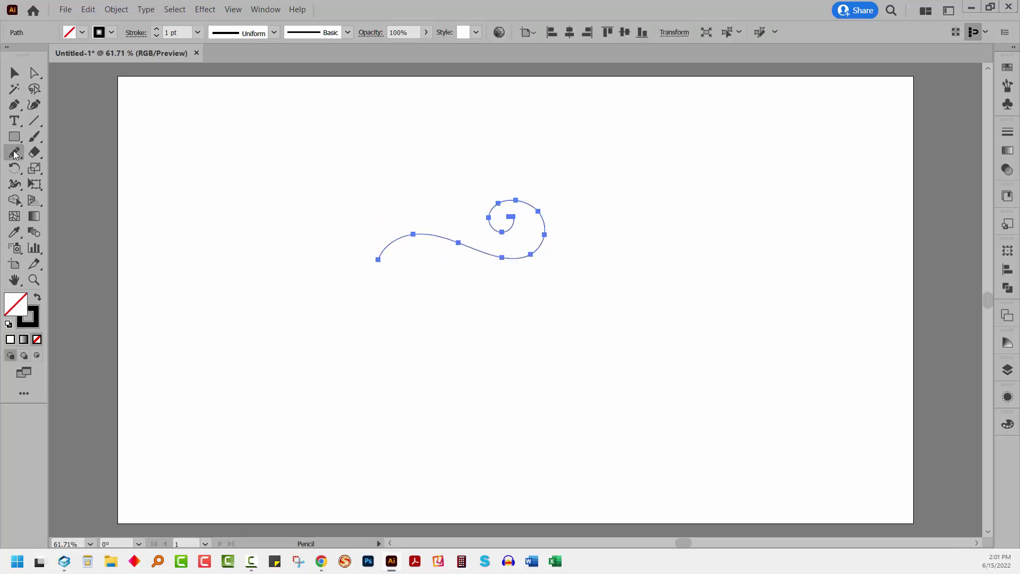
mouse_move(17, 153)
left_mouse_down()
mouse_move(55, 167)
mouse_move(60, 182)
left_mouse_up()
mouse_move(510, 214)
left_mouse_down()
mouse_move(504, 208)
mouse_move(496, 240)
mouse_move(514, 218)
mouse_move(489, 229)
left_mouse_up()
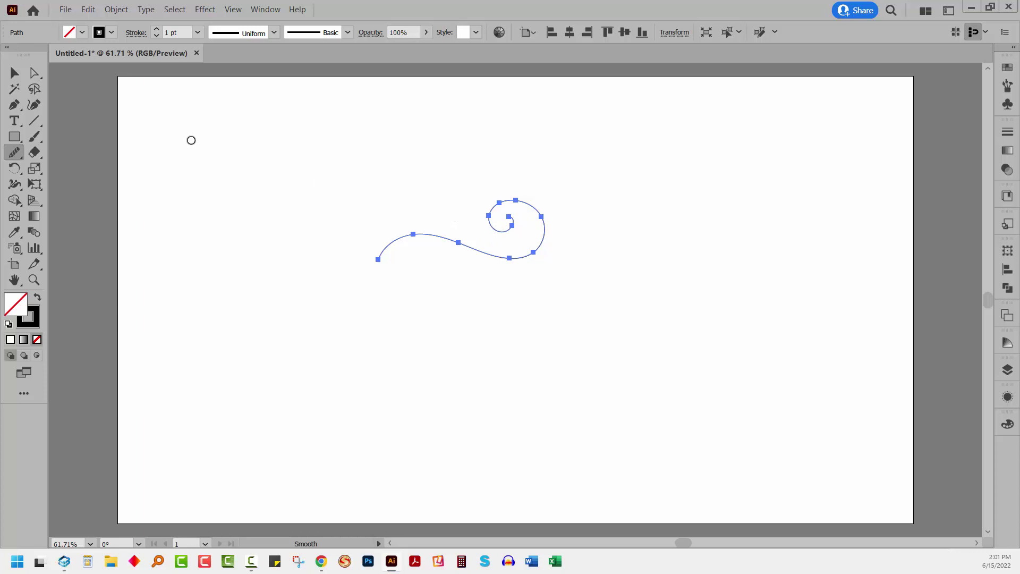
key("v")
left_click(423, 246)
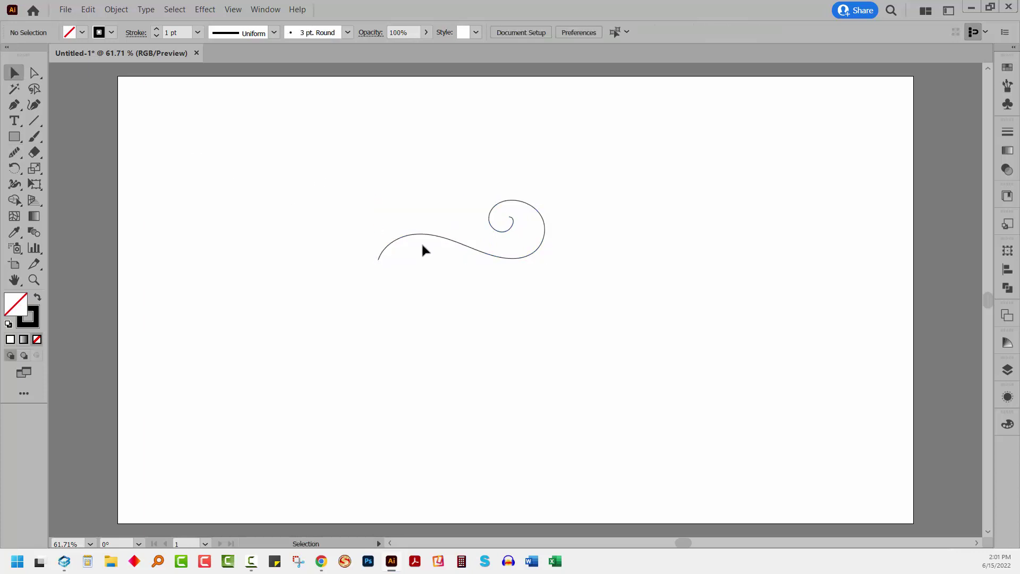
- Raise the wave curve's stroke weight to 11 pt
left_click(495, 228)
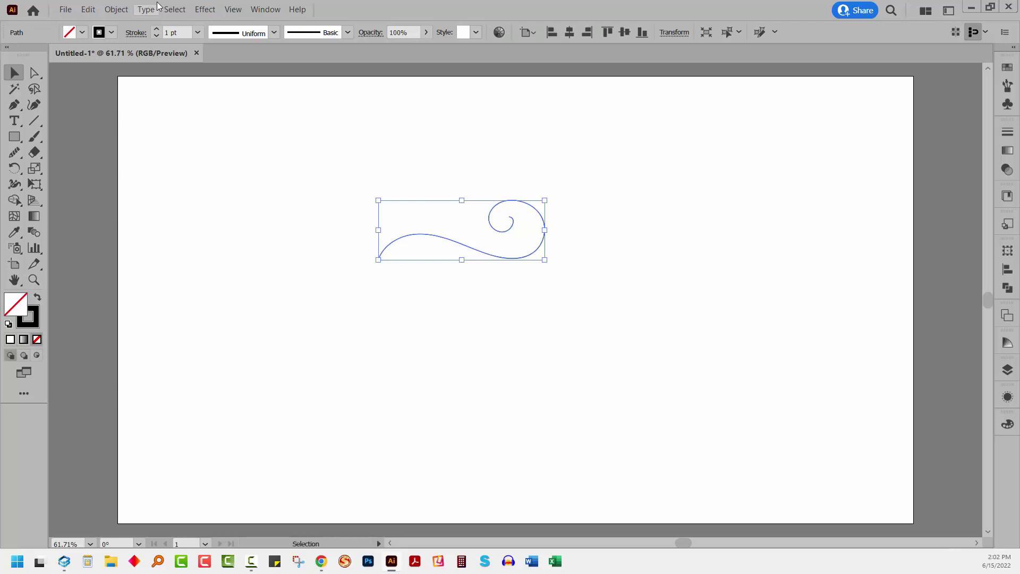
left_click(156, 29)
left_click(156, 28)
left_click(156, 29)
left_click(157, 29)
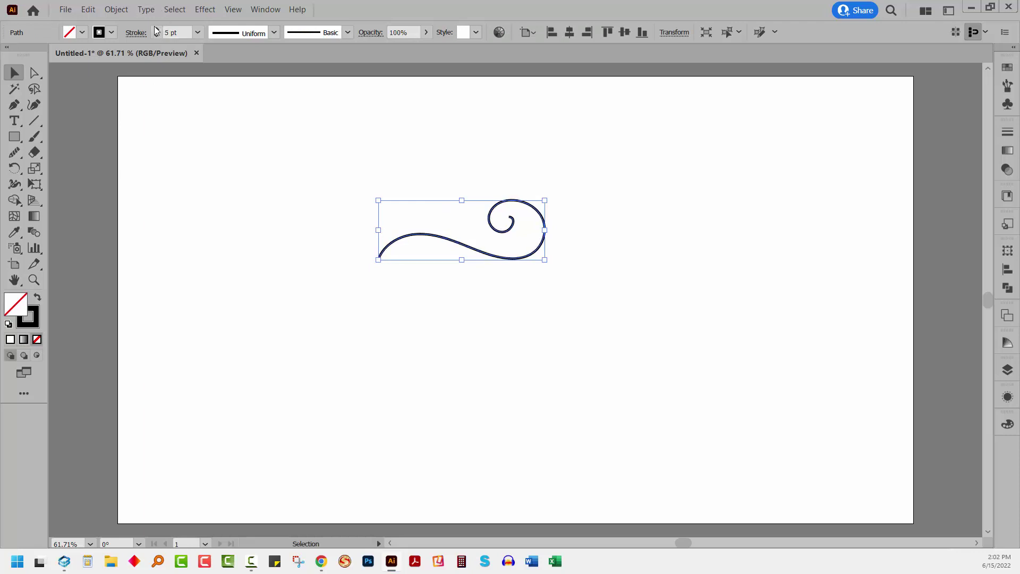
left_click(156, 29)
left_click(157, 29)
left_click(156, 28)
left_click(156, 29)
left_click(157, 29)
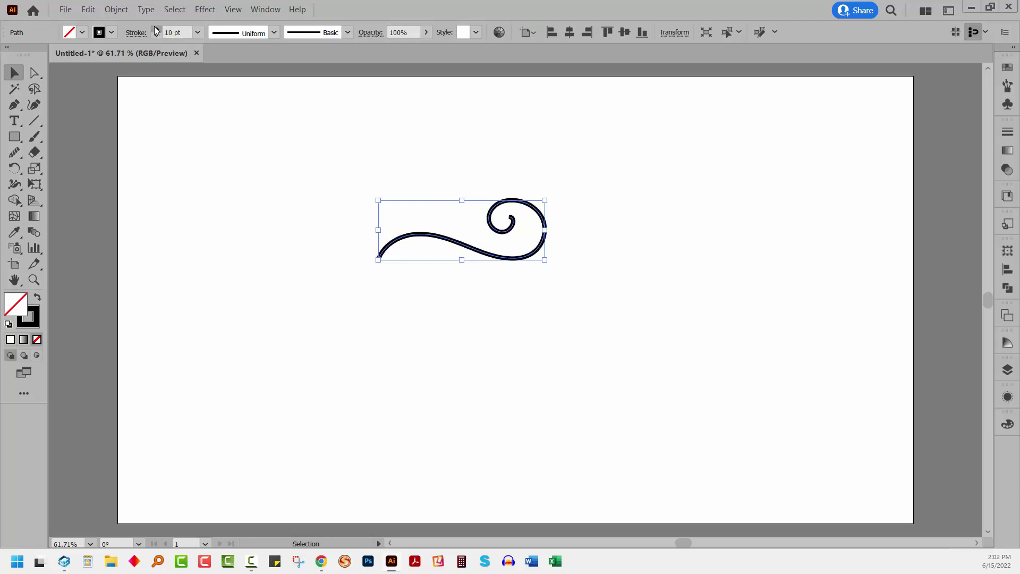
left_click(157, 28)
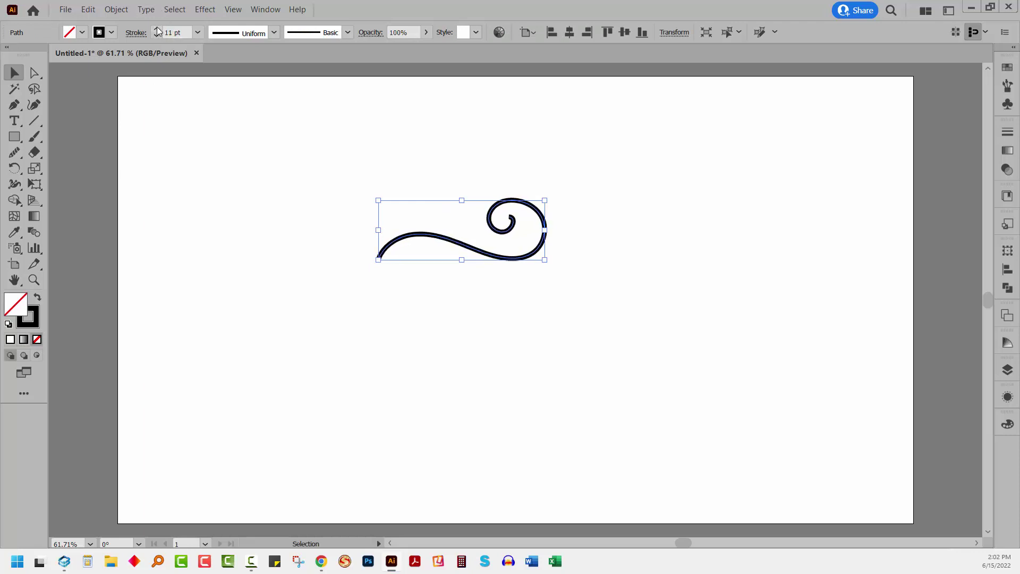
- Apply the tapered width profile and flip it along the path so the left end is thick
left_click(231, 34)
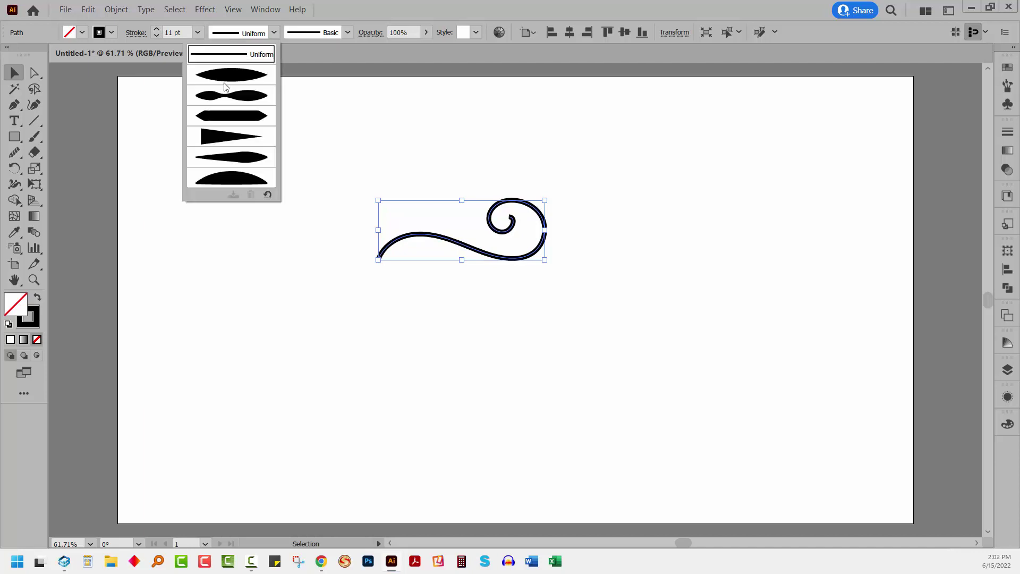
key("Escape")
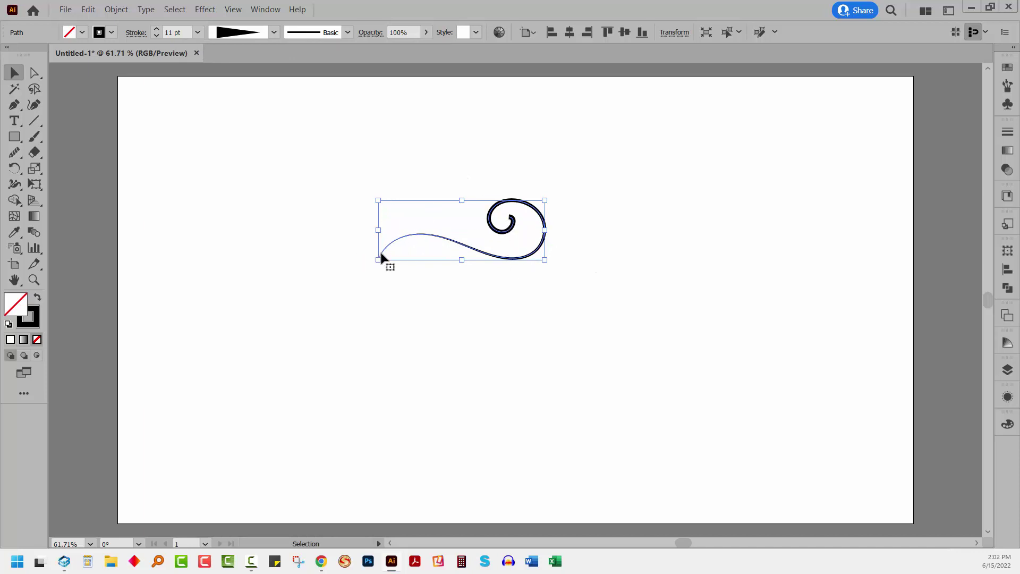
left_click(136, 33)
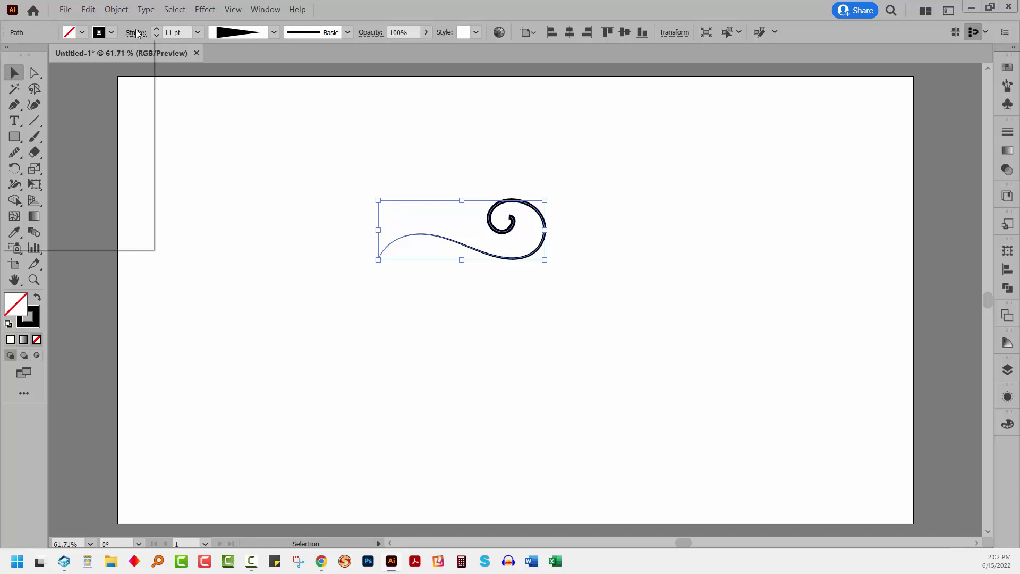
left_click(126, 238)
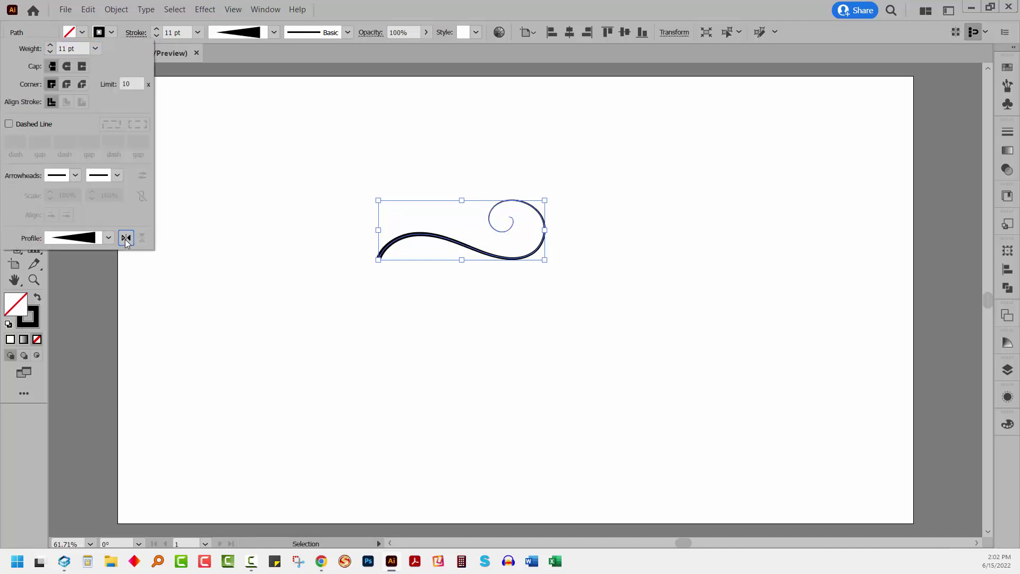
left_click(330, 15)
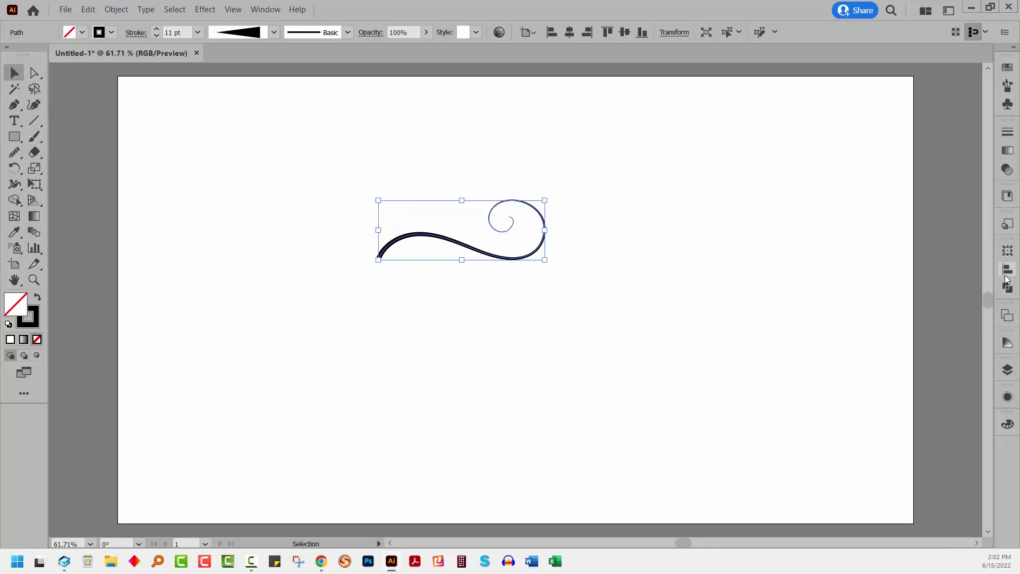
- Lock the thick wave path in the Layers panel
left_click(1007, 370)
left_click(881, 394)
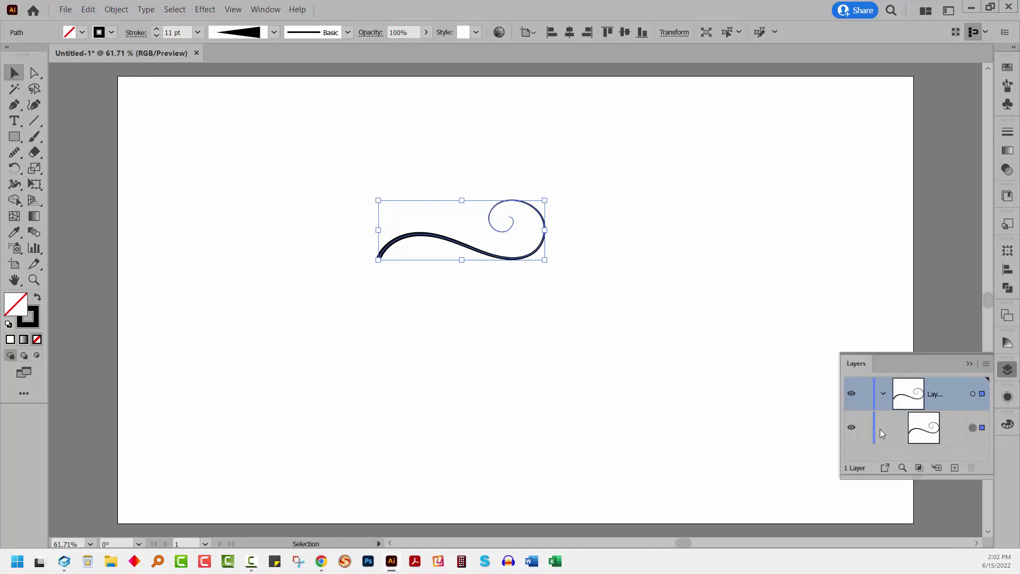
left_click(865, 428)
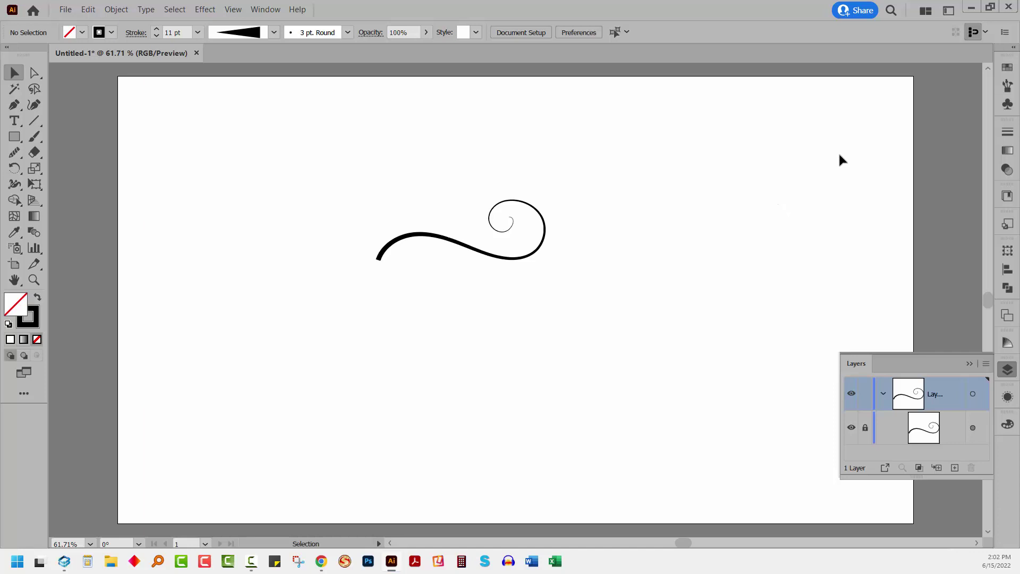
- Draw a second, larger pencil wave spiral wrapping around and below the first
left_click(15, 152)
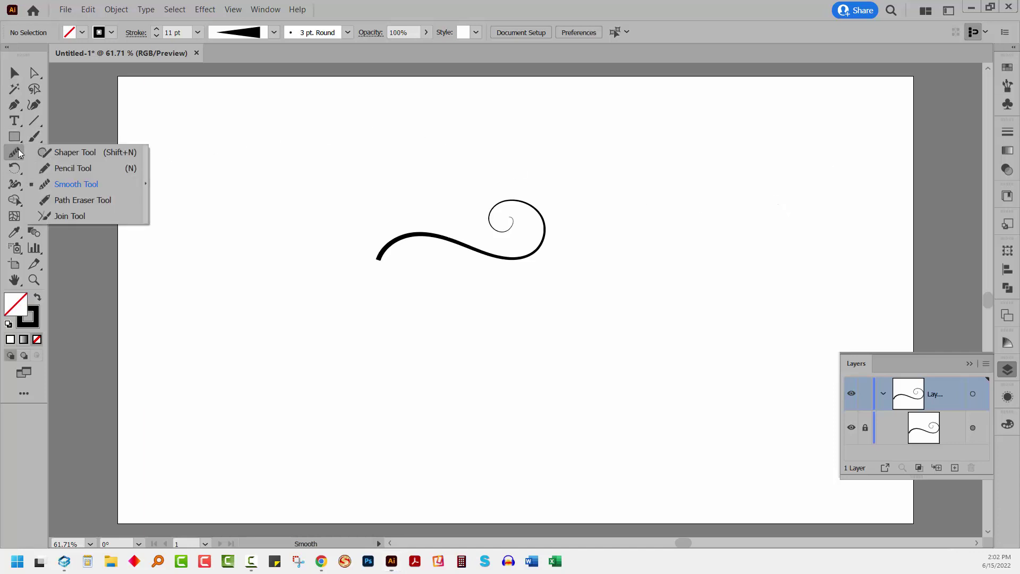
left_click(47, 168)
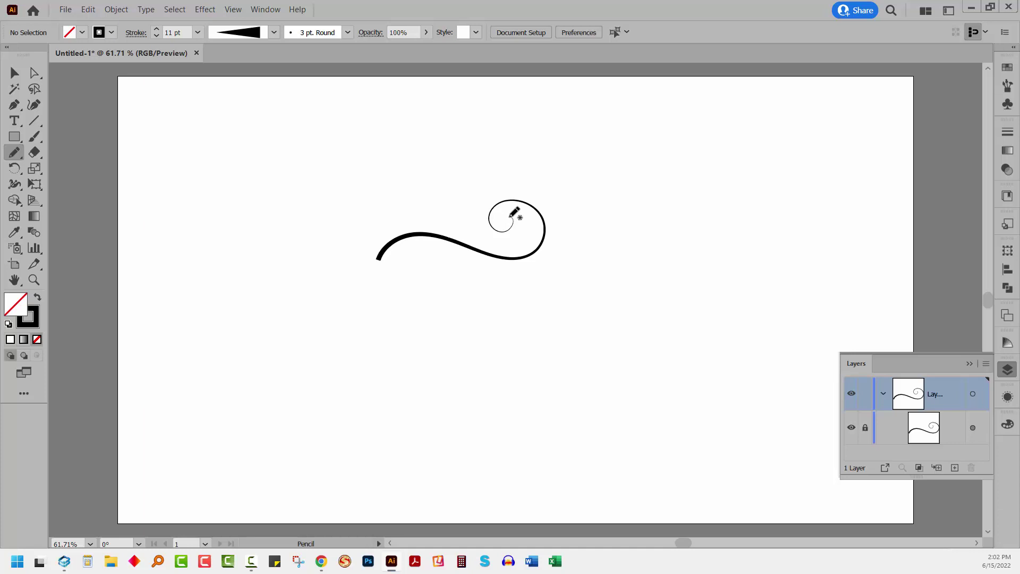
mouse_move(513, 218)
left_mouse_down()
mouse_move(467, 234)
mouse_move(463, 197)
mouse_move(514, 178)
mouse_move(557, 198)
mouse_move(573, 252)
mouse_move(547, 287)
mouse_move(418, 278)
mouse_move(374, 317)
left_mouse_up()
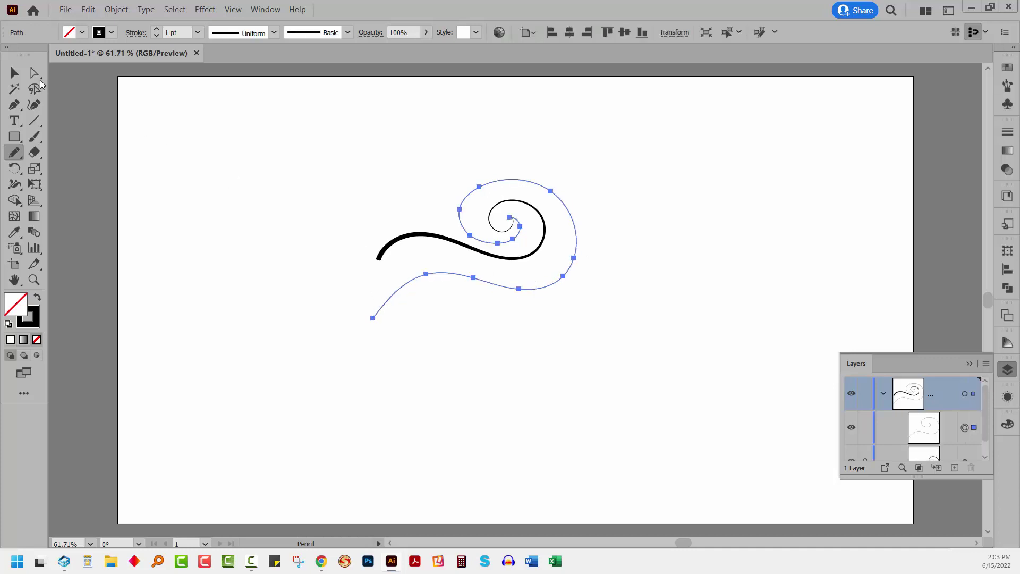
key("v")
left_click(317, 275)
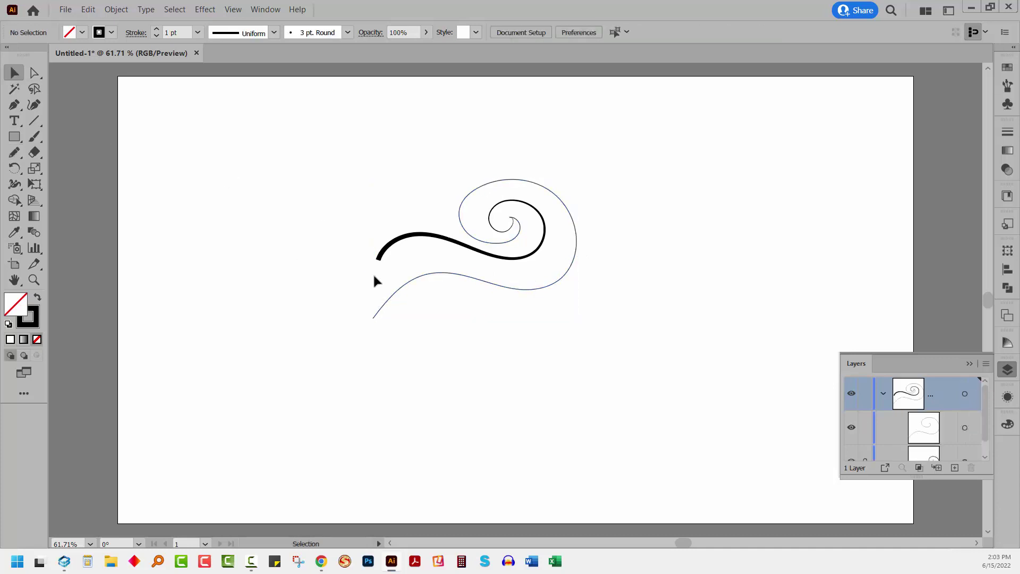
- Raise the new lower wave curve's stroke weight to 11 pt
left_click(430, 272)
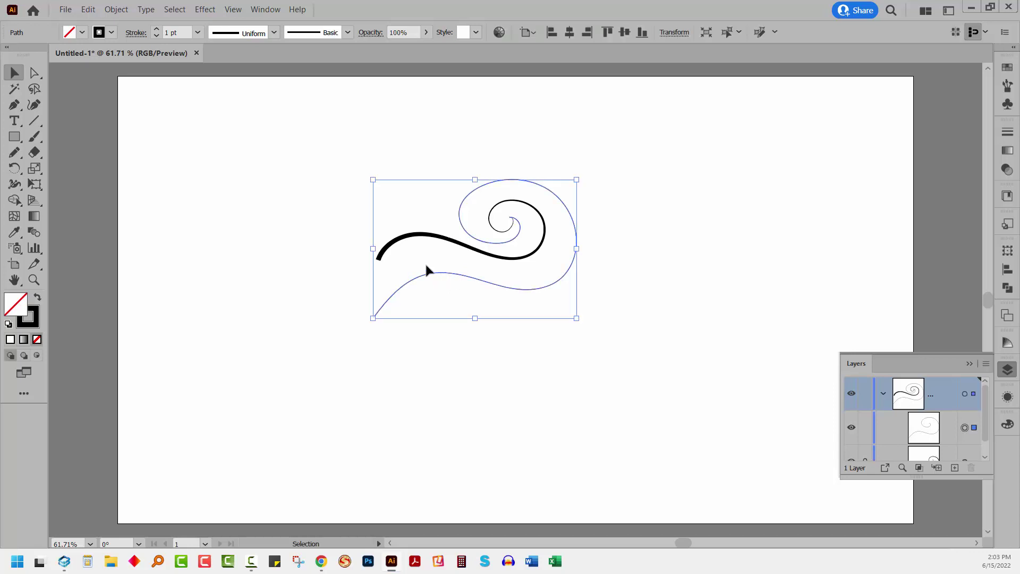
left_click(157, 30)
left_click(156, 29)
left_click(157, 29)
left_click(156, 29)
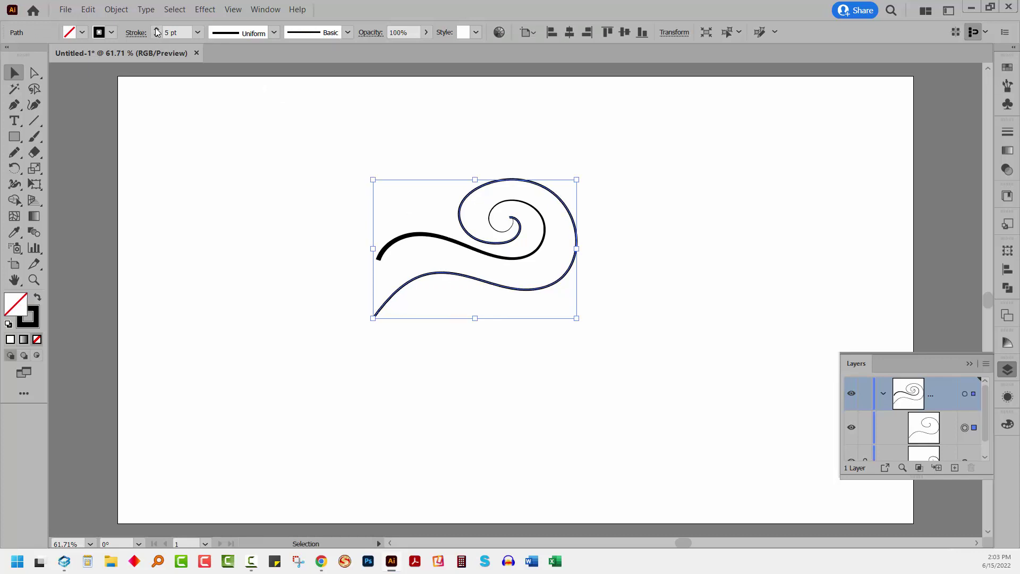
left_click(157, 29)
left_click(157, 30)
left_click(157, 29)
left_click(157, 29)
left_click(157, 29)
left_click(157, 29)
- Give it the tapered width profile, flipped to thin toward the spiral
left_click(224, 34)
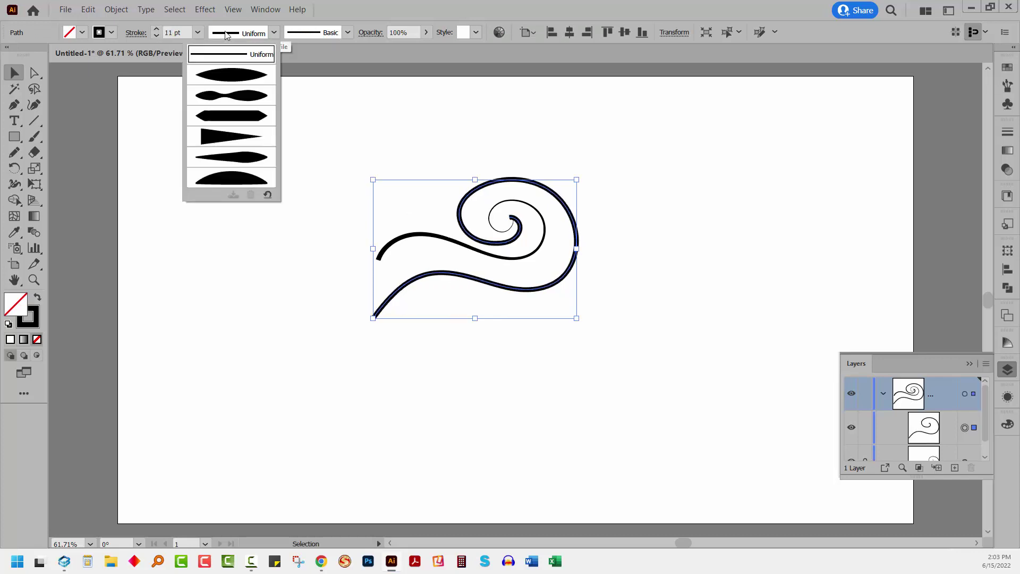
left_click(222, 139)
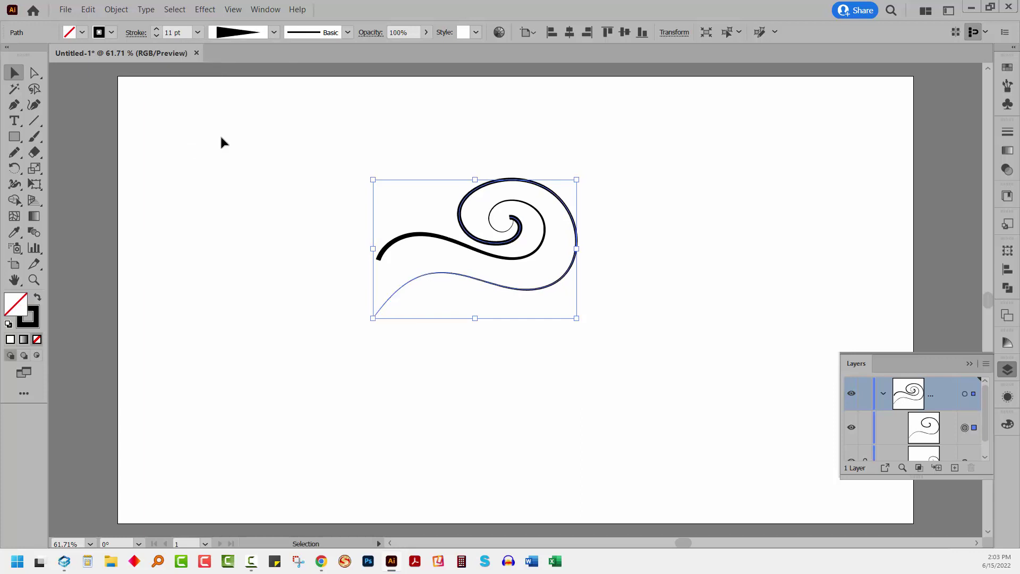
left_click(133, 33)
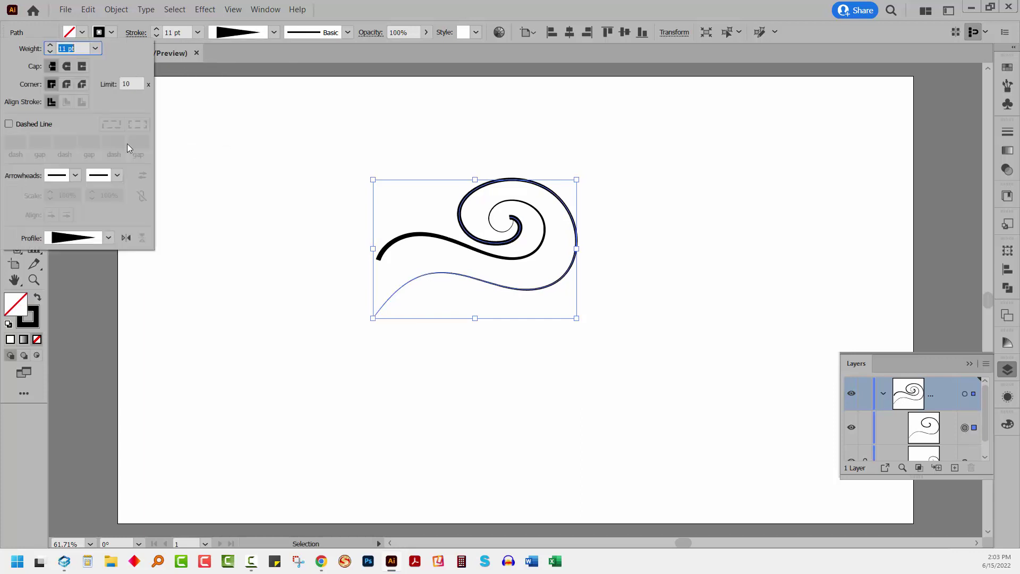
left_click(127, 237)
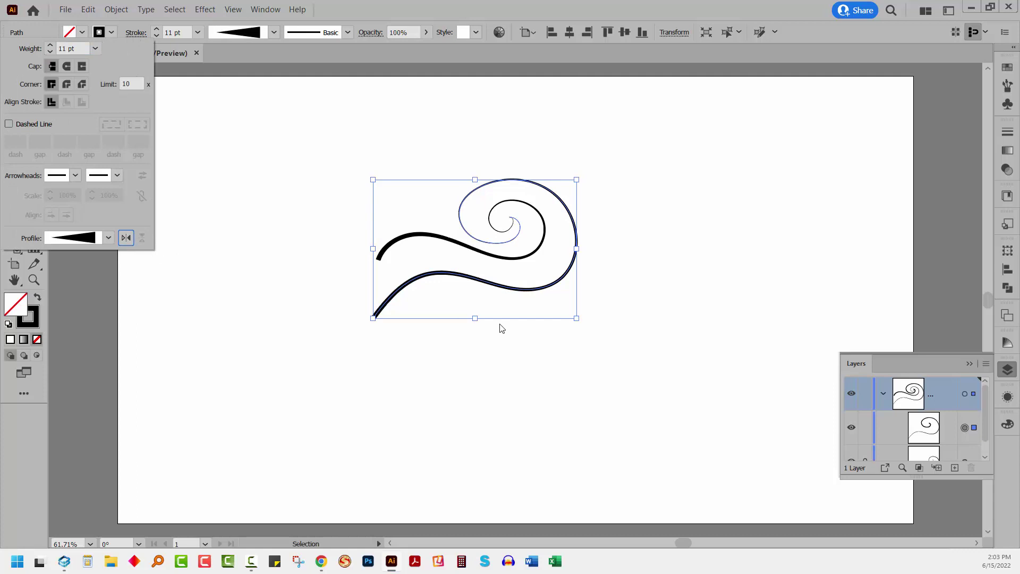
key("Escape")
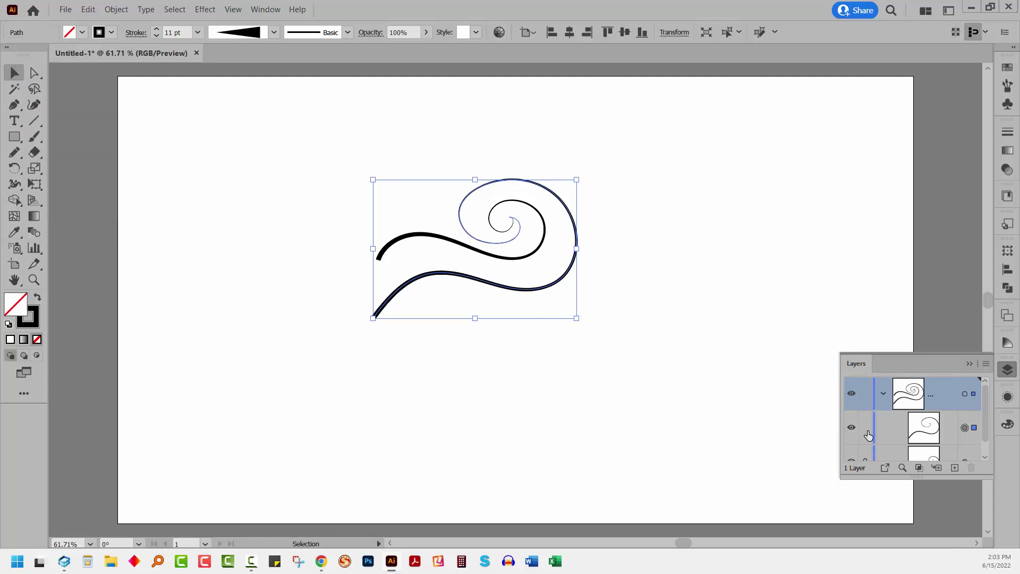
scroll(868, 436, "down", 1)
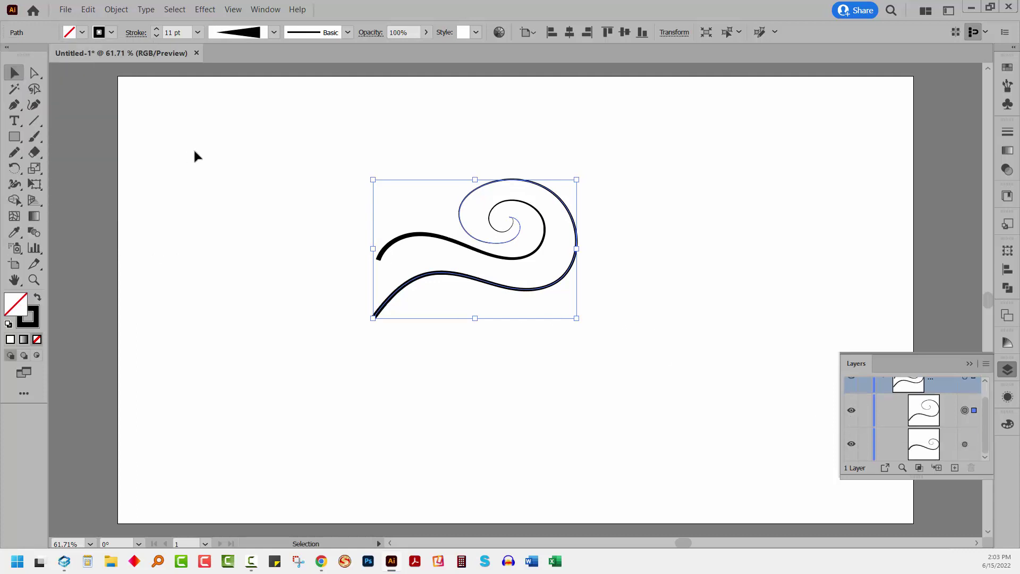
left_click(359, 200)
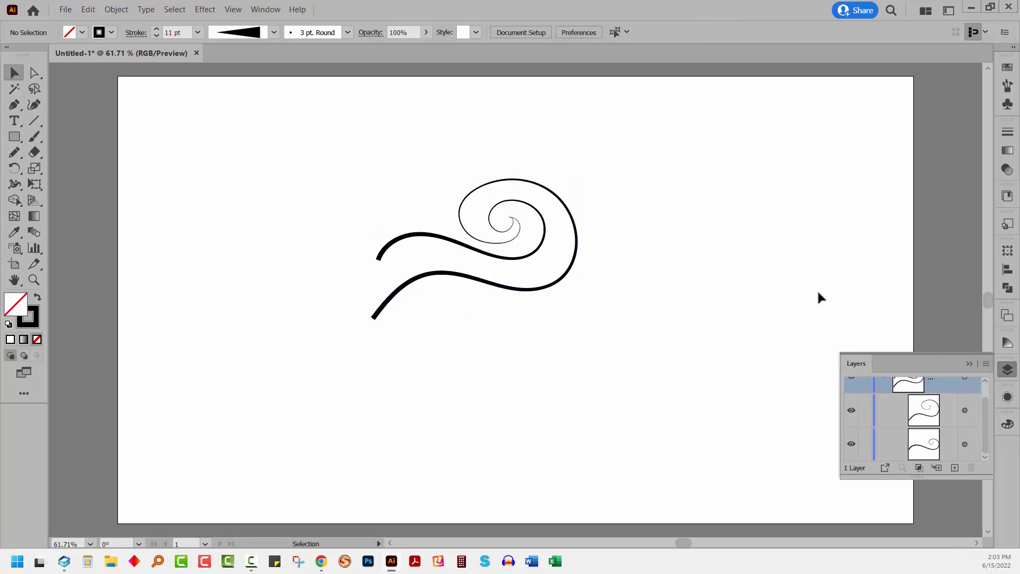
- Select both wave curves and blend the upper curve into the lower one
left_click_drag(400, 153, 624, 330)
left_click_drag(278, 148, 617, 382)
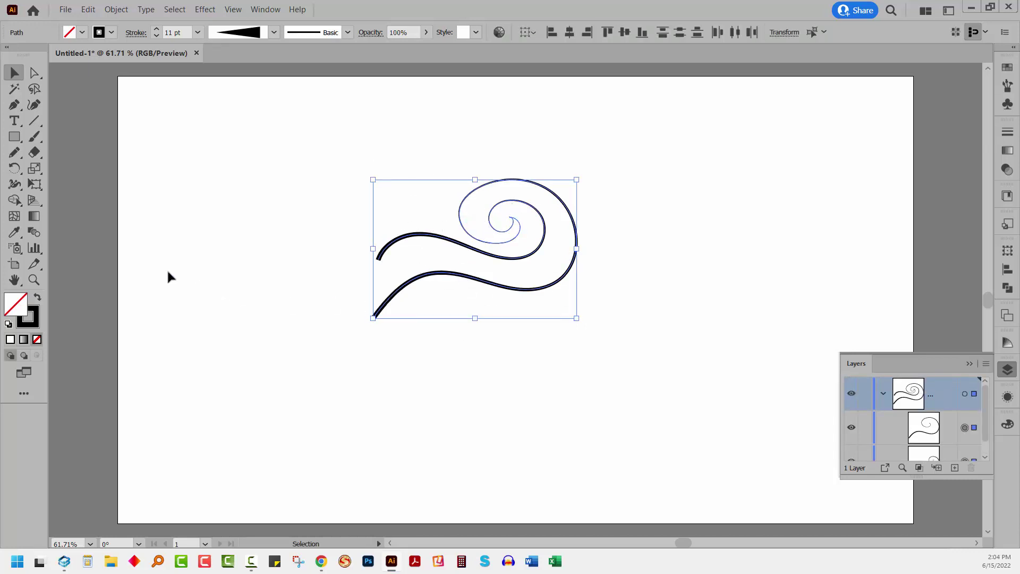
left_click(34, 232)
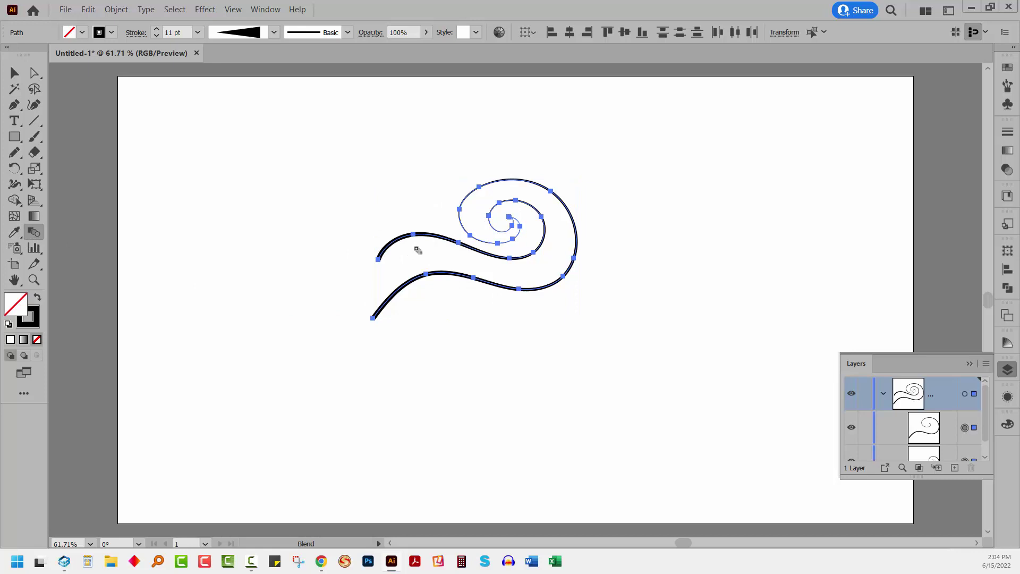
left_click(398, 245)
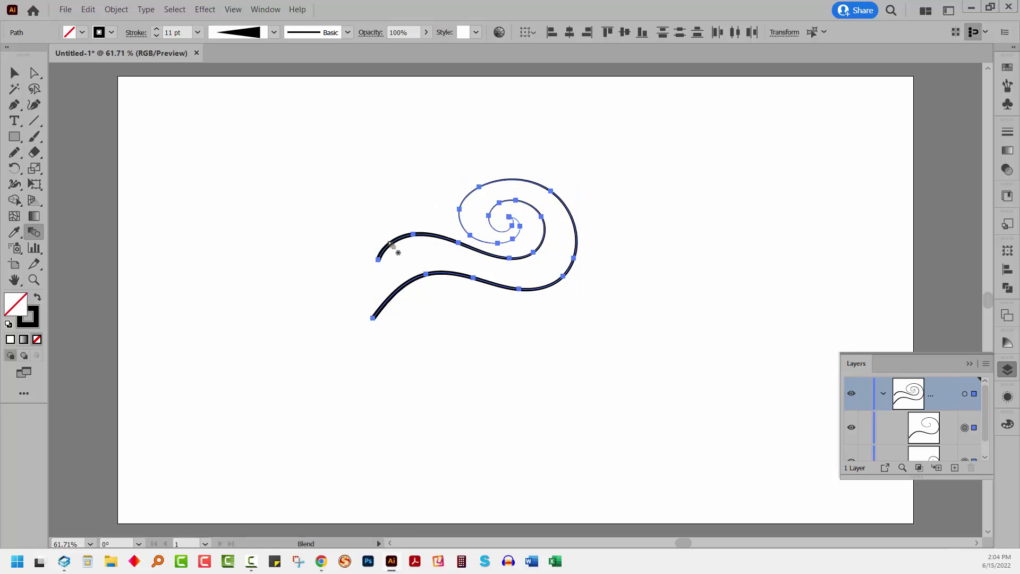
left_click(399, 292)
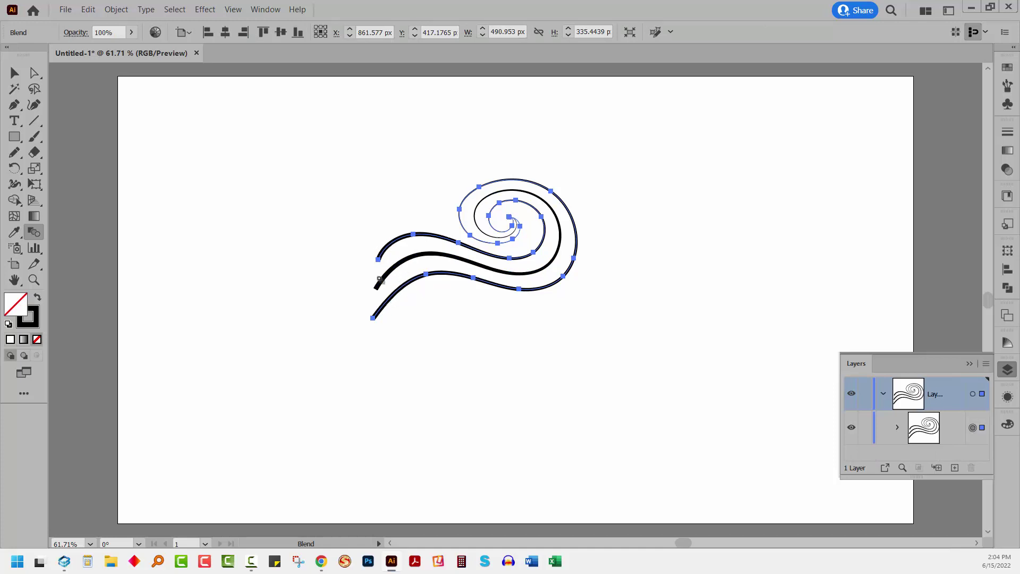
- Set the blend spacing to 3 specified steps
double_click(35, 234)
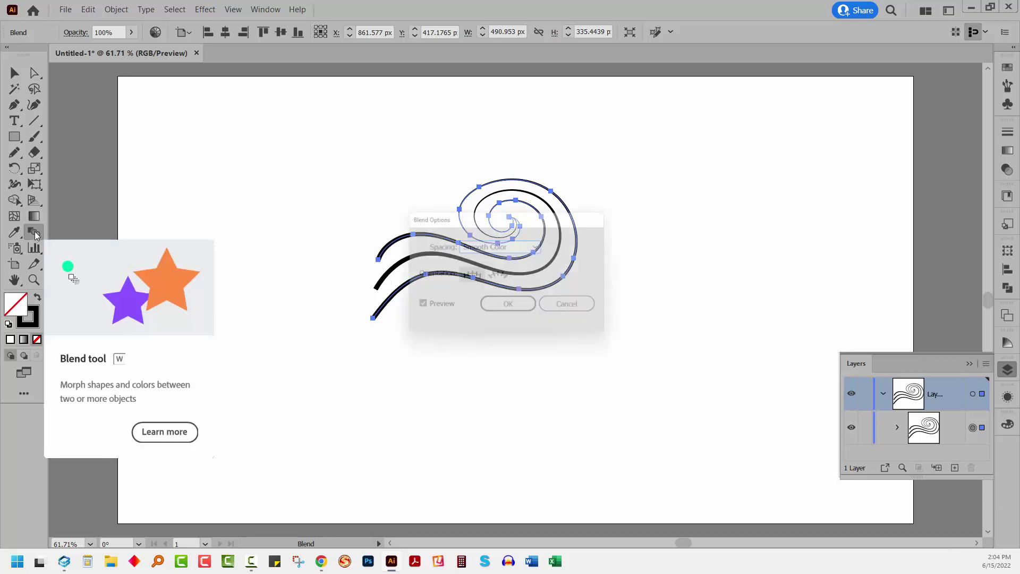
left_click(527, 243)
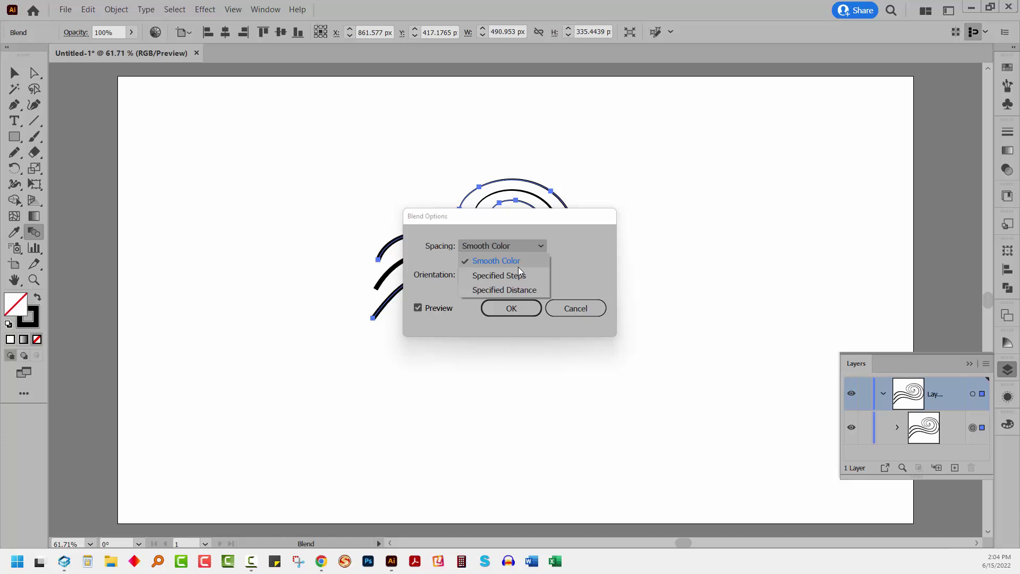
left_click(515, 273)
left_click(567, 244)
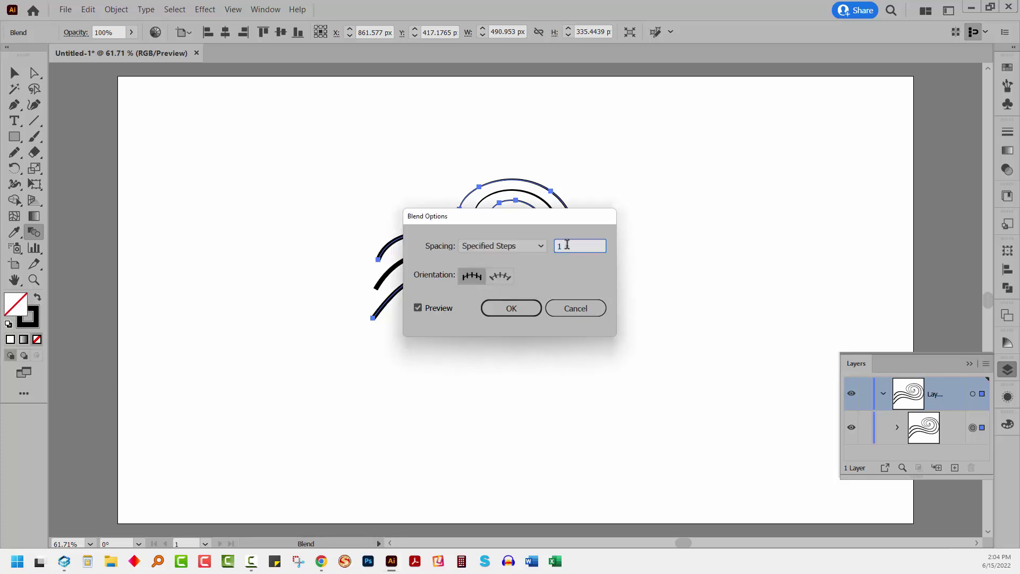
key("Up")
key("Up")
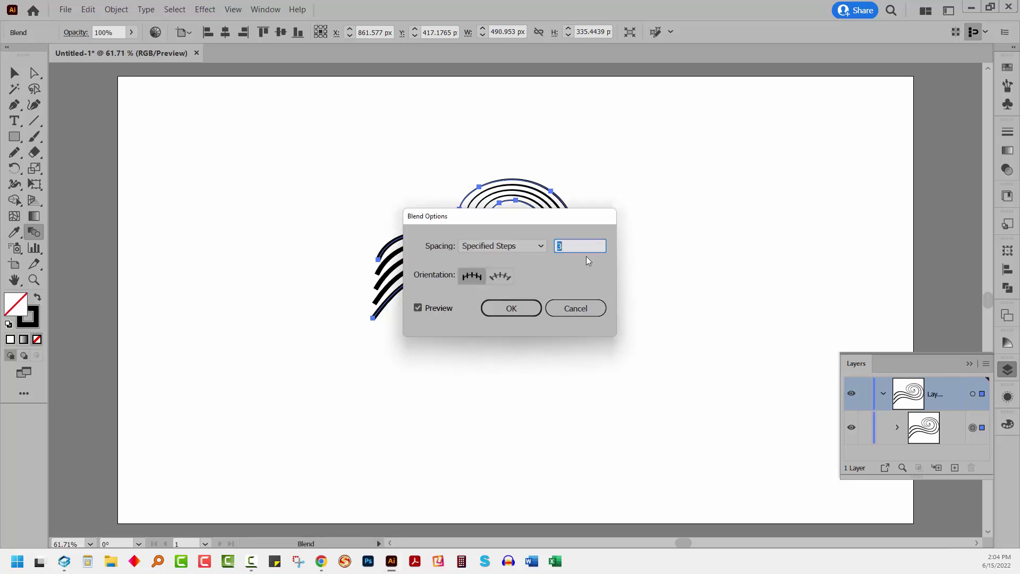
left_click(523, 313)
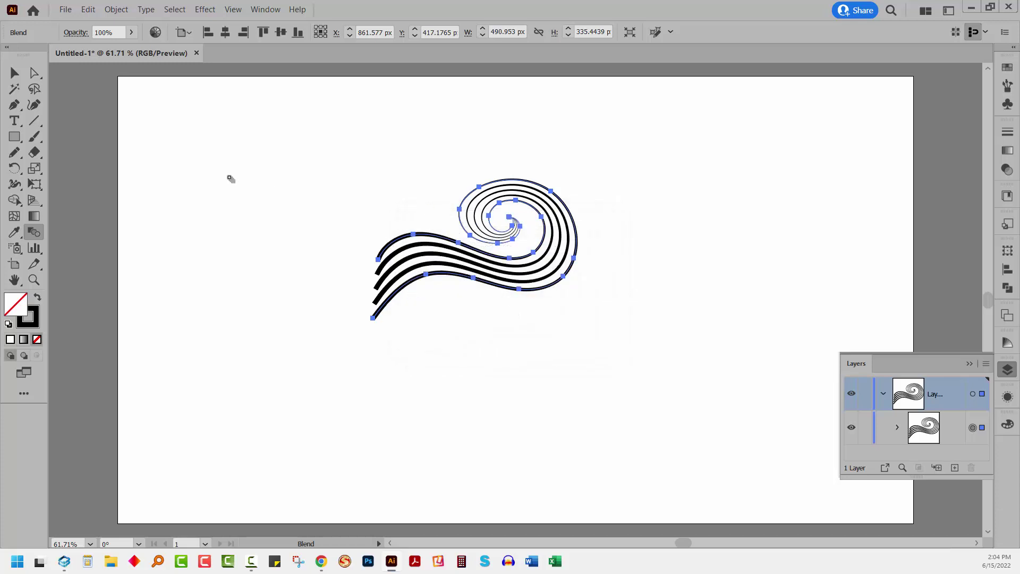
left_click(14, 73)
left_click(119, 107)
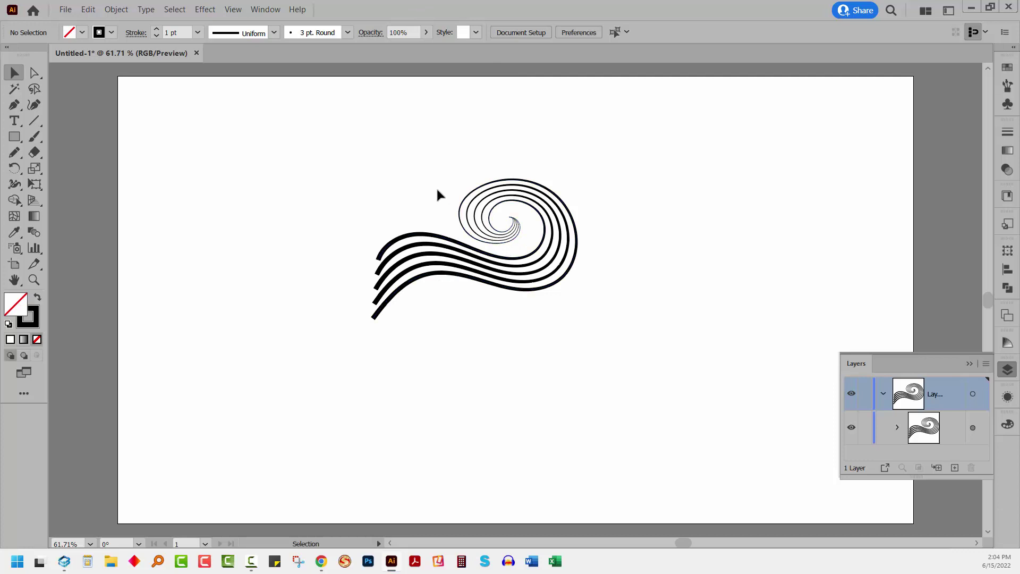
- Apply Object > Blend > Expand and check the five resulting curves in the Layers panel
left_click_drag(444, 189, 582, 329)
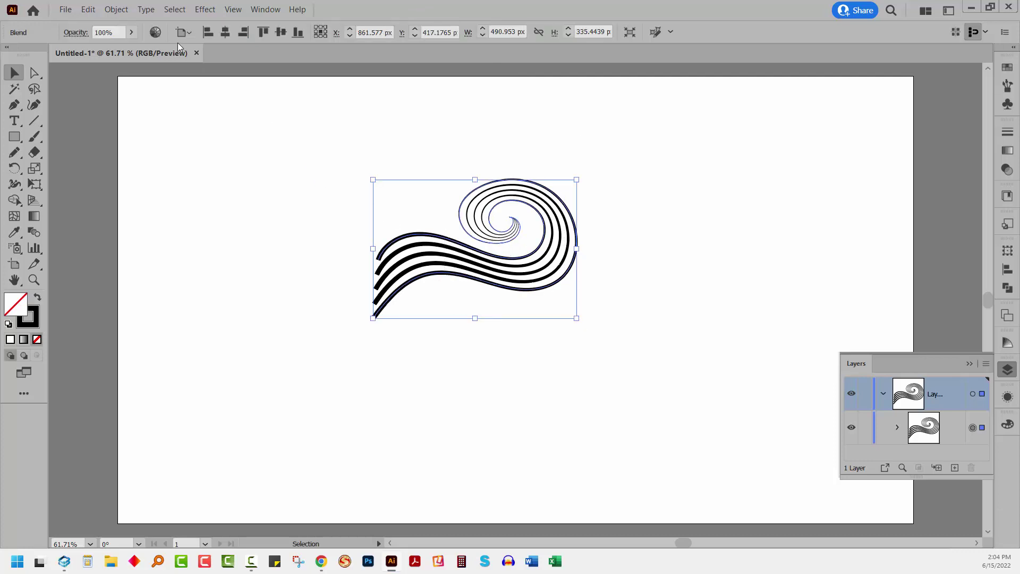
left_click(116, 9)
mouse_move(181, 317)
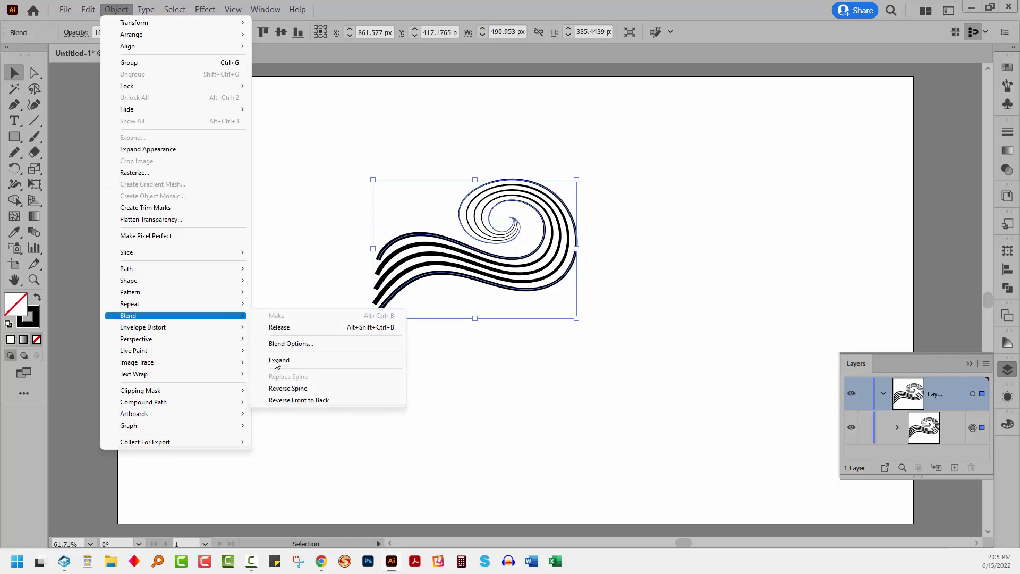
left_click(279, 362)
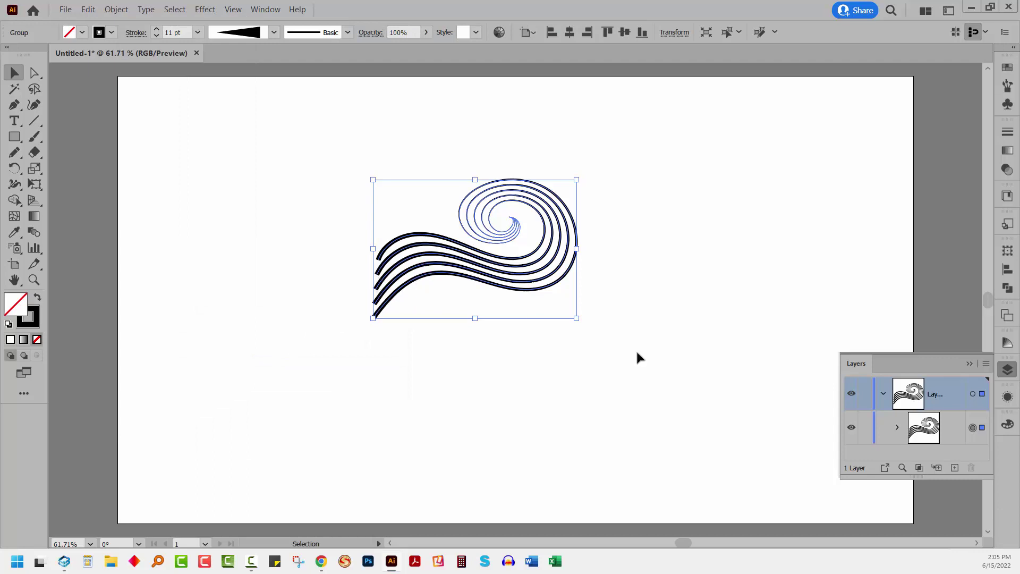
left_click(897, 427)
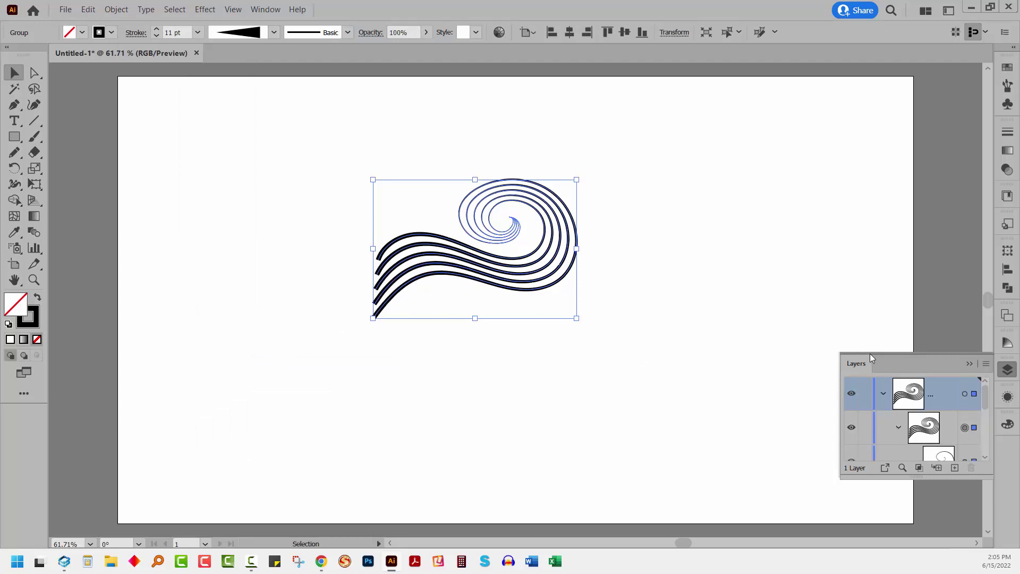
left_click_drag(870, 352, 760, 166)
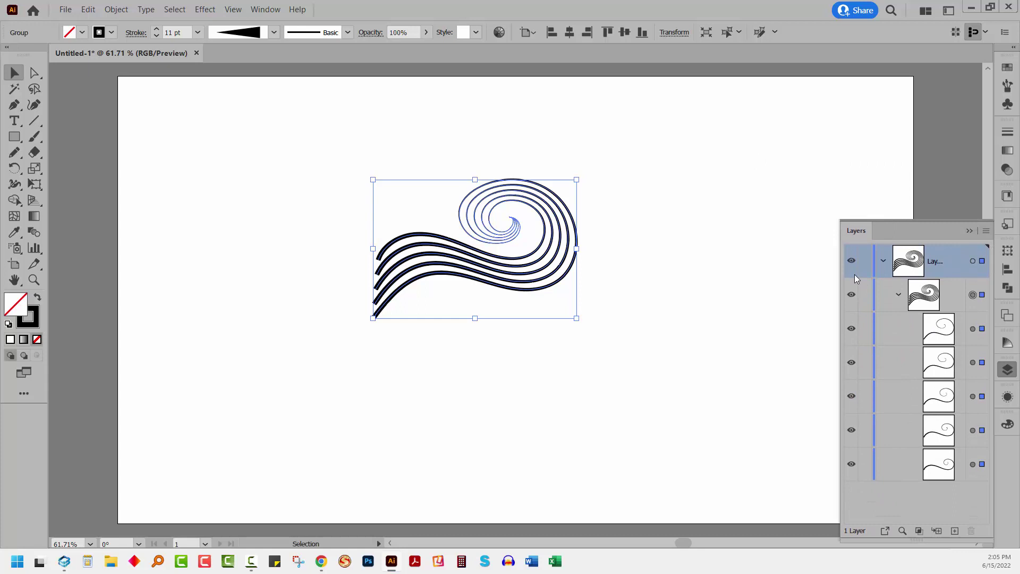
left_click(898, 294)
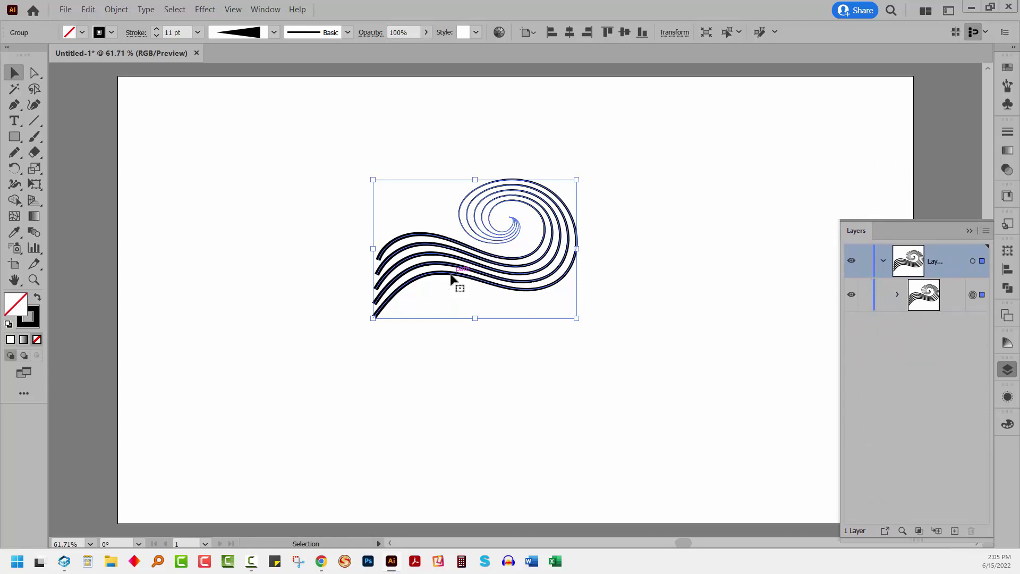
- Alt-drag a copy of the wave group to the lower right and make it a compound path
left_click_drag(451, 280, 647, 425)
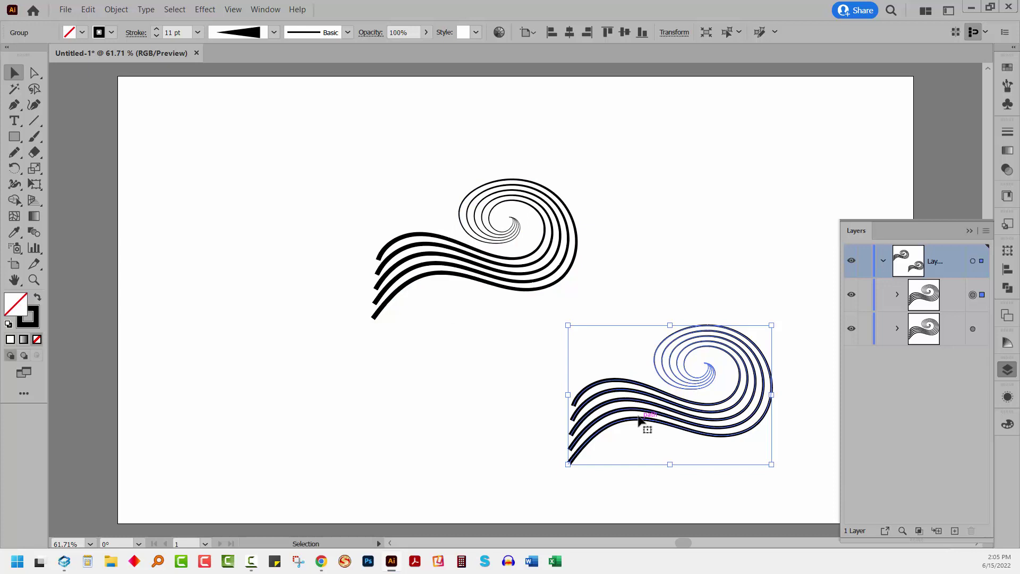
left_click(113, 12)
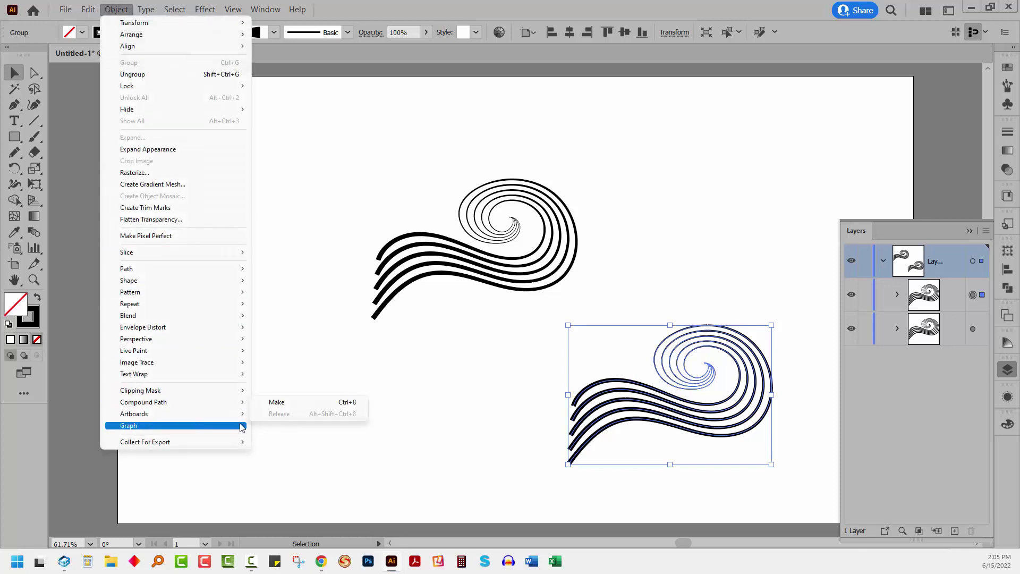
left_click(279, 402)
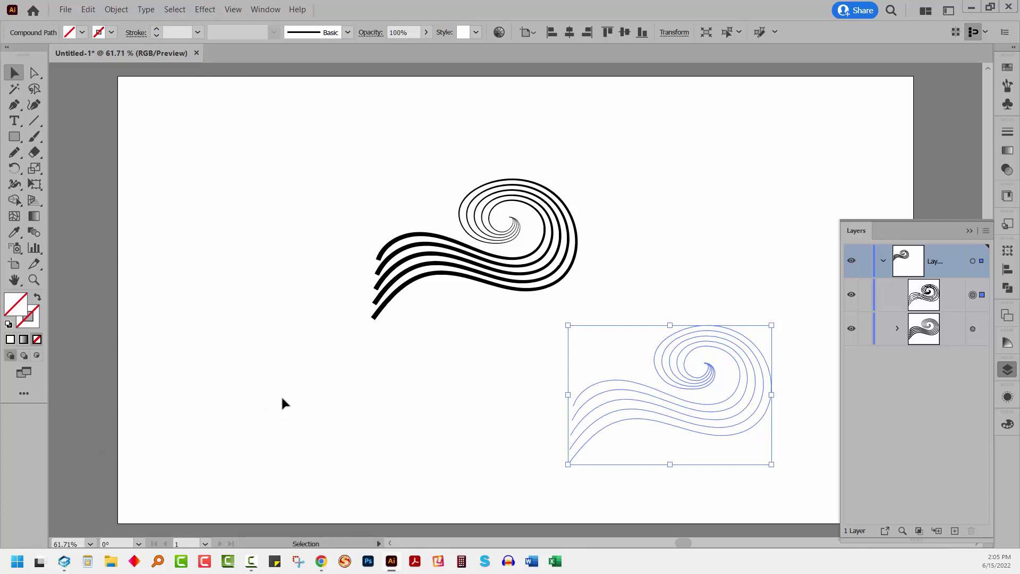
- Fill the copied compound waves with pink F774D5 in the Color Picker
double_click(16, 306)
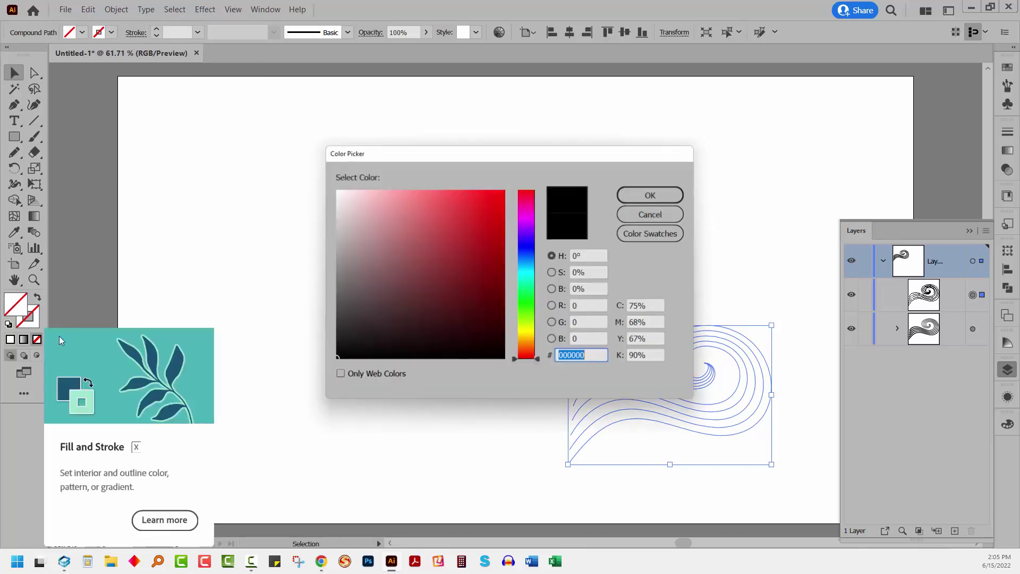
left_click_drag(531, 290, 518, 213)
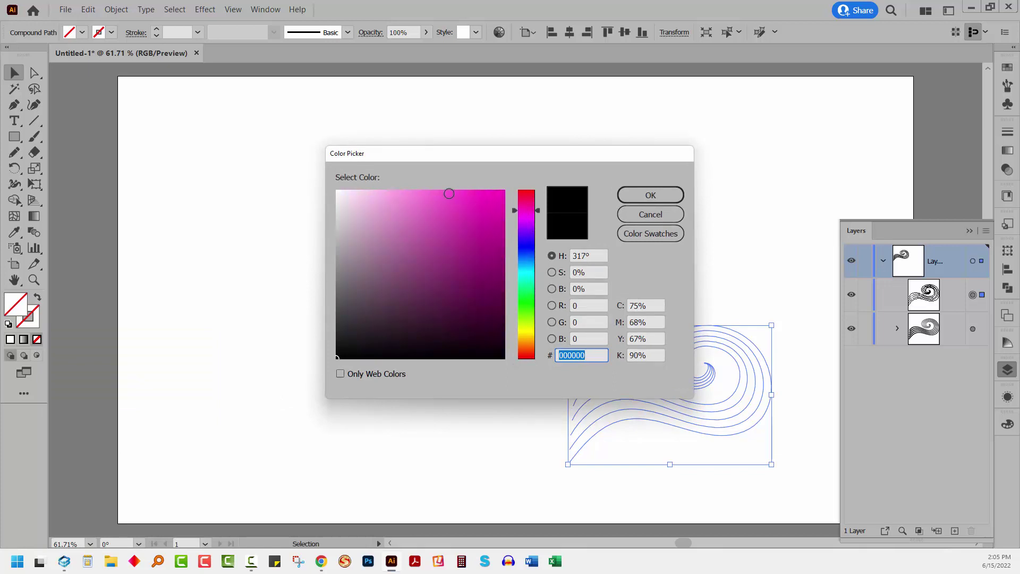
left_click_drag(449, 193, 424, 195)
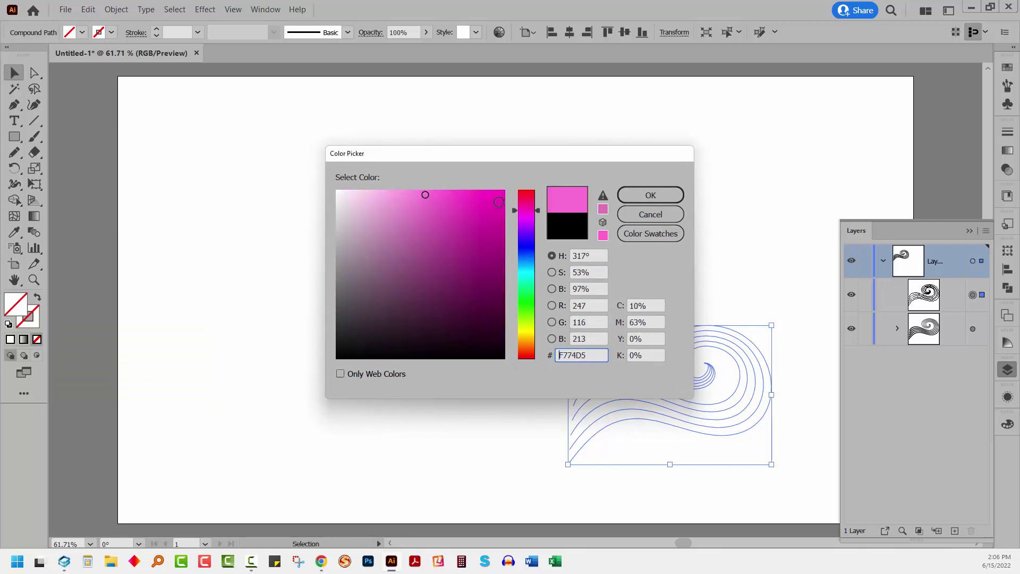
left_click(622, 194)
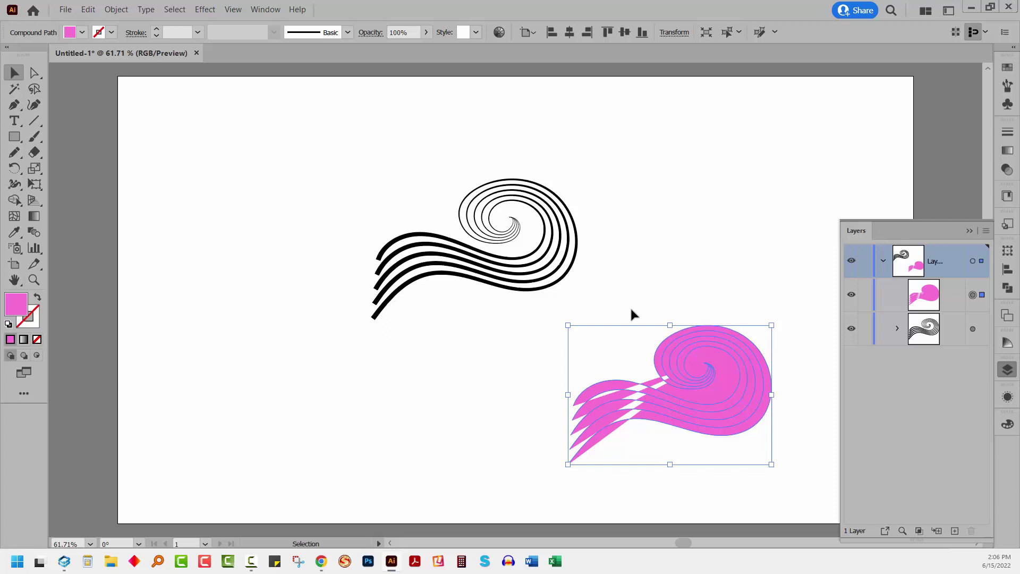
- Apply Offset Path with a 15 px offset to the pink waves
left_click(116, 10)
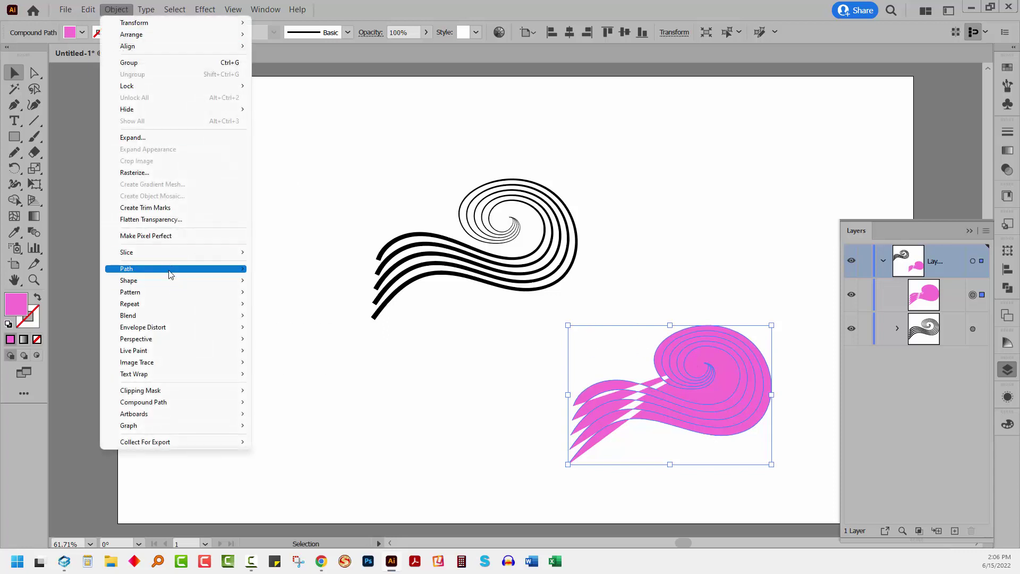
mouse_move(170, 275)
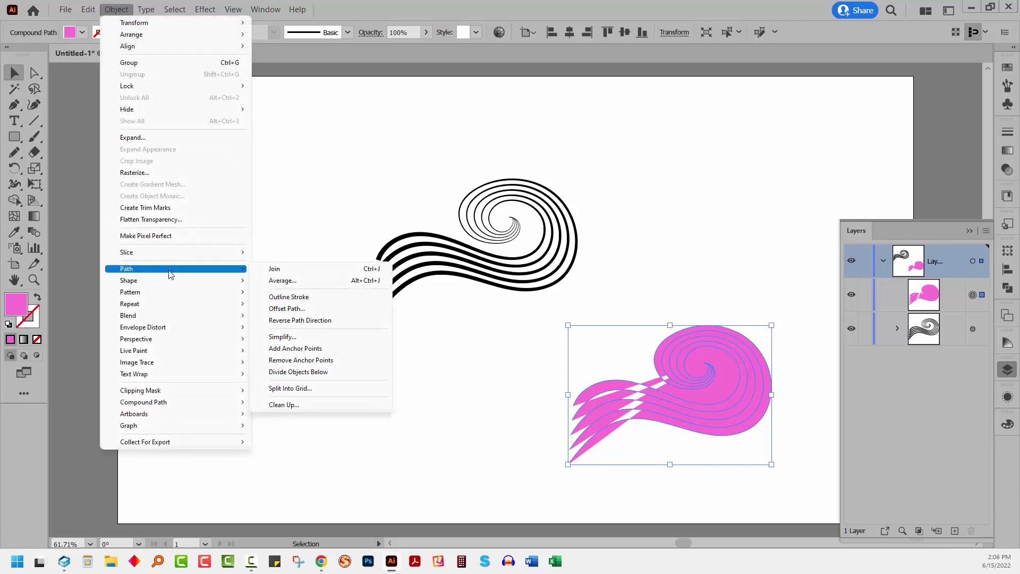
left_click(283, 309)
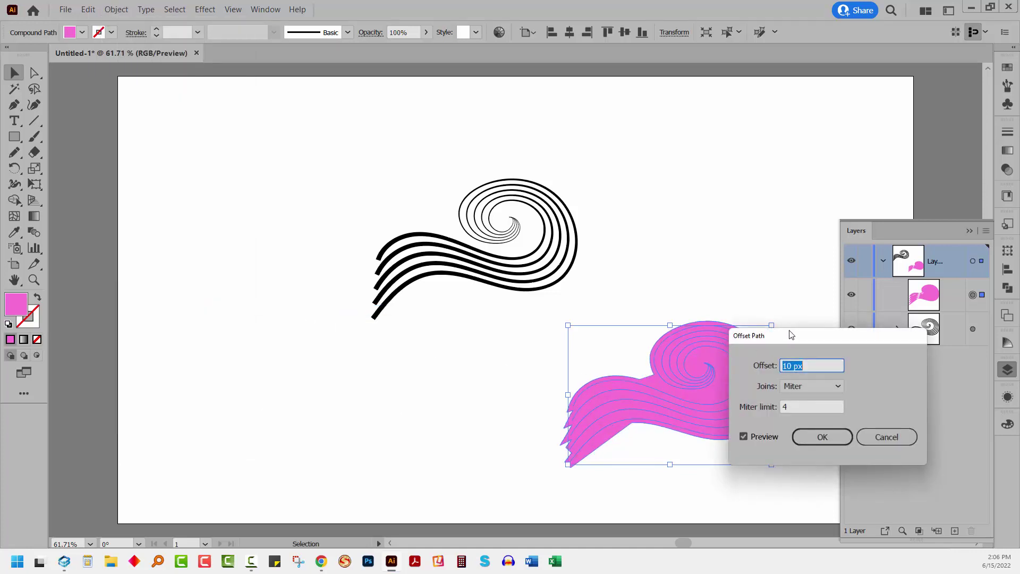
left_click_drag(790, 335, 310, 353)
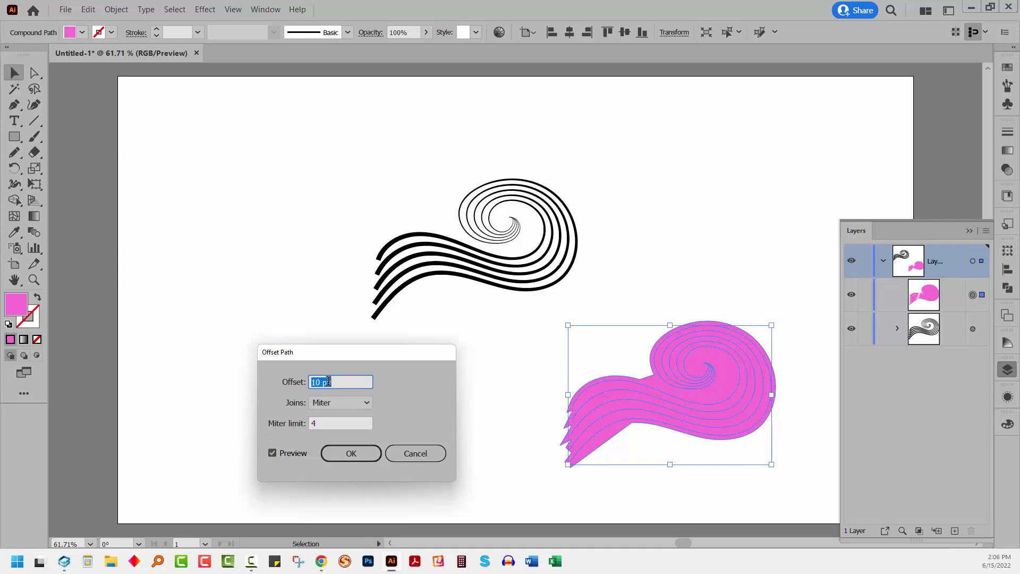
left_click(350, 382)
key("Up")
key("Up")
key("Up")
key("Up")
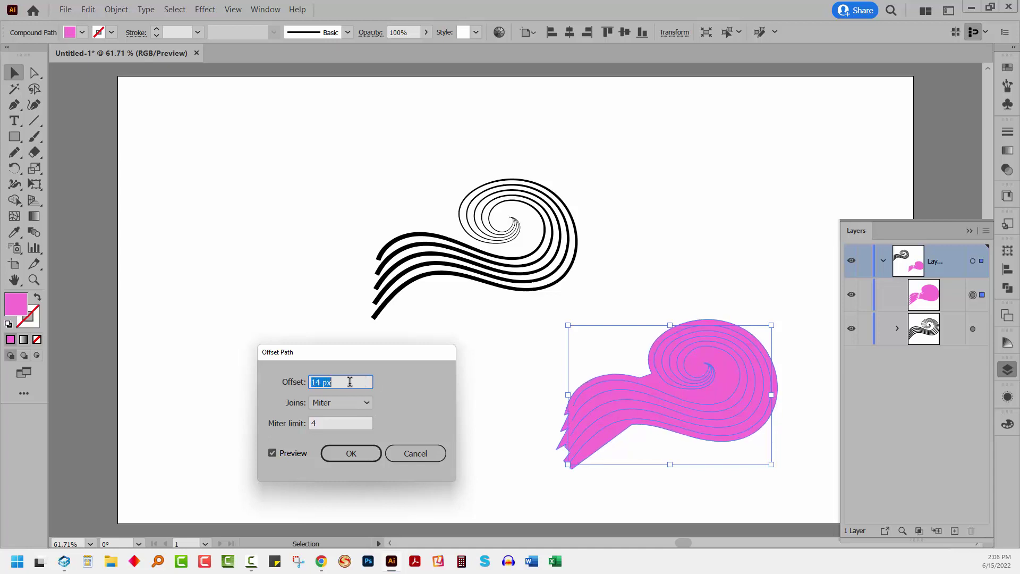
key("Up")
key("Up")
left_click(346, 456)
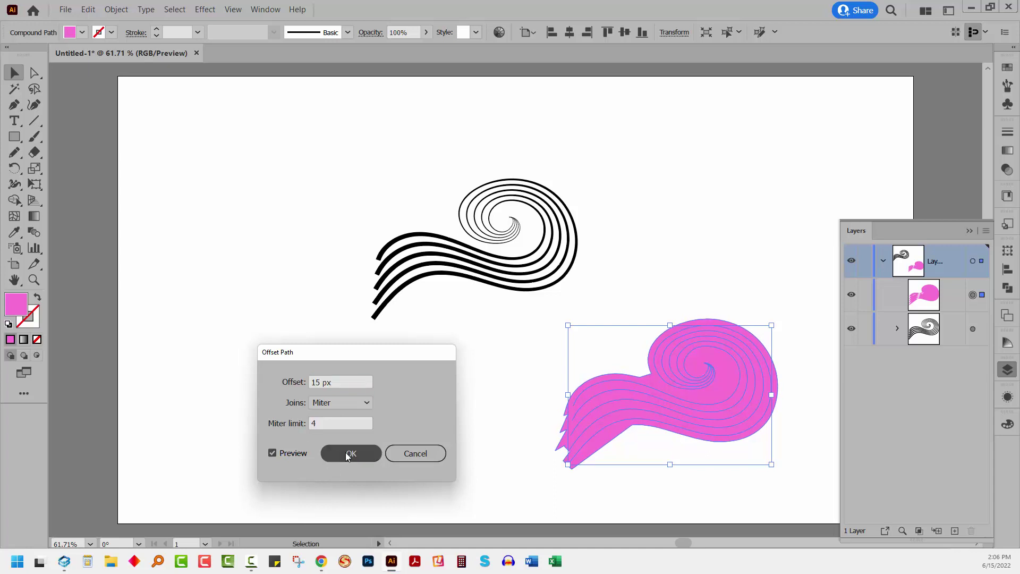
left_click(347, 454)
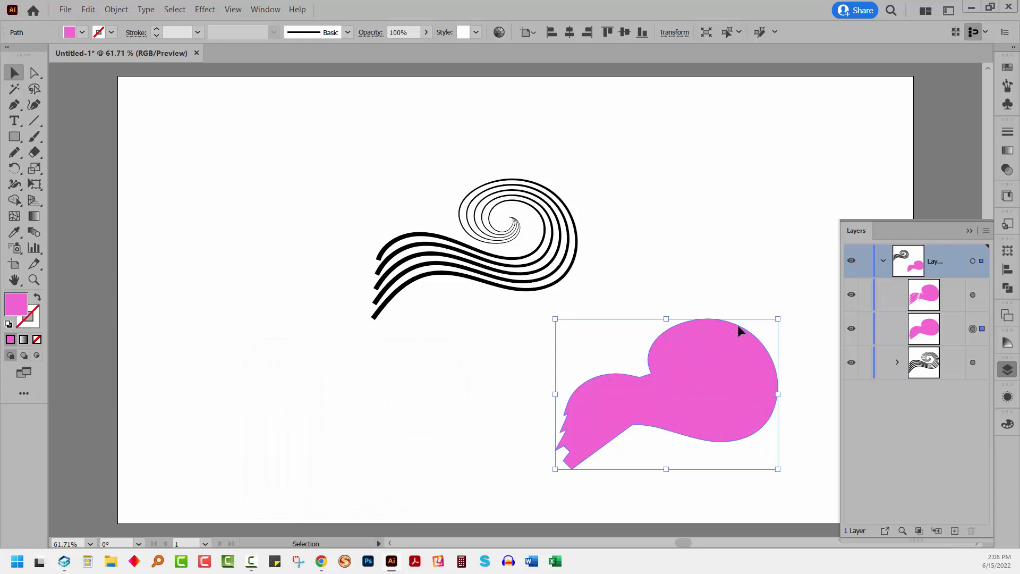
- Delete the striped pink compound shape and lay the solid pink silhouette over the black wave spiral
left_click(493, 376)
left_click_drag(608, 406, 269, 416)
left_click(651, 398)
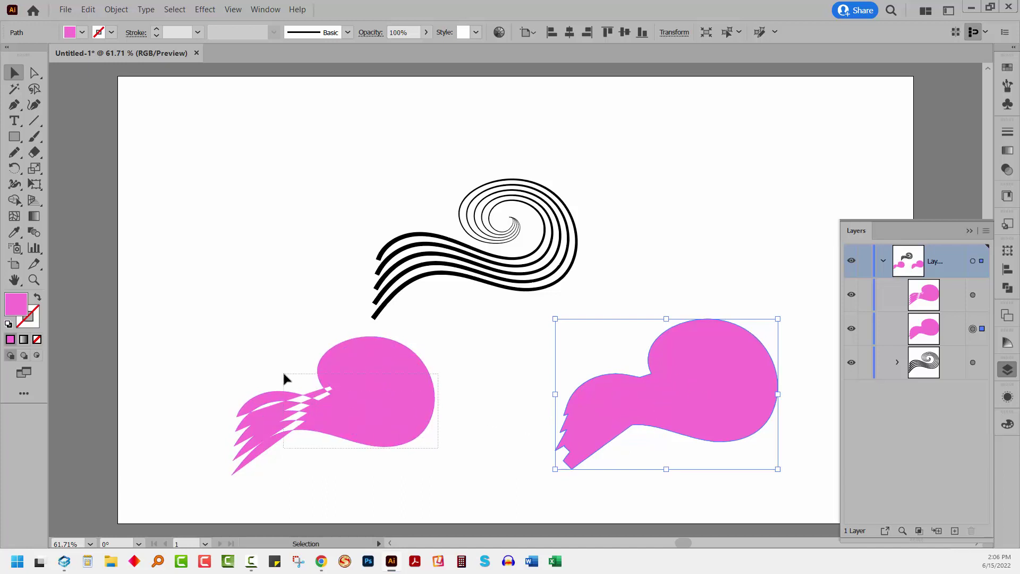
left_click(307, 377)
key("Delete")
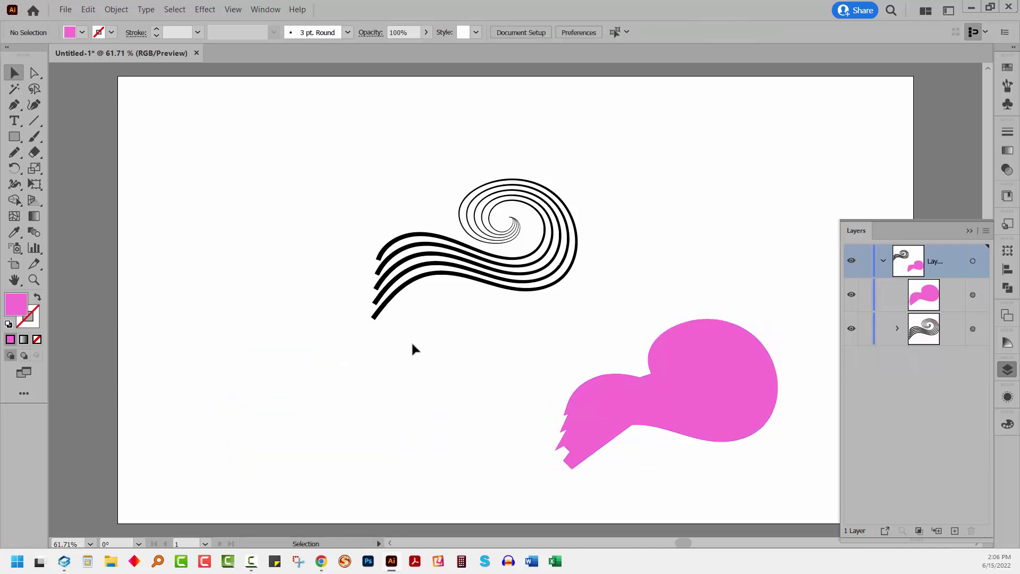
left_click_drag(699, 412, 505, 264)
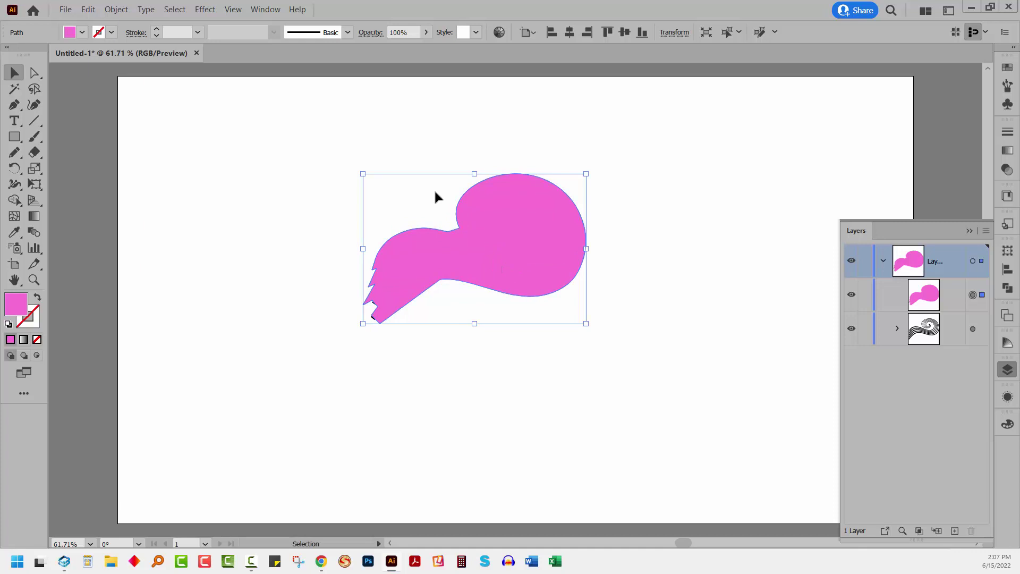
- Send the pink silhouette behind the wave lines and move it to the bottom of the wave group in Layers
left_click(113, 9)
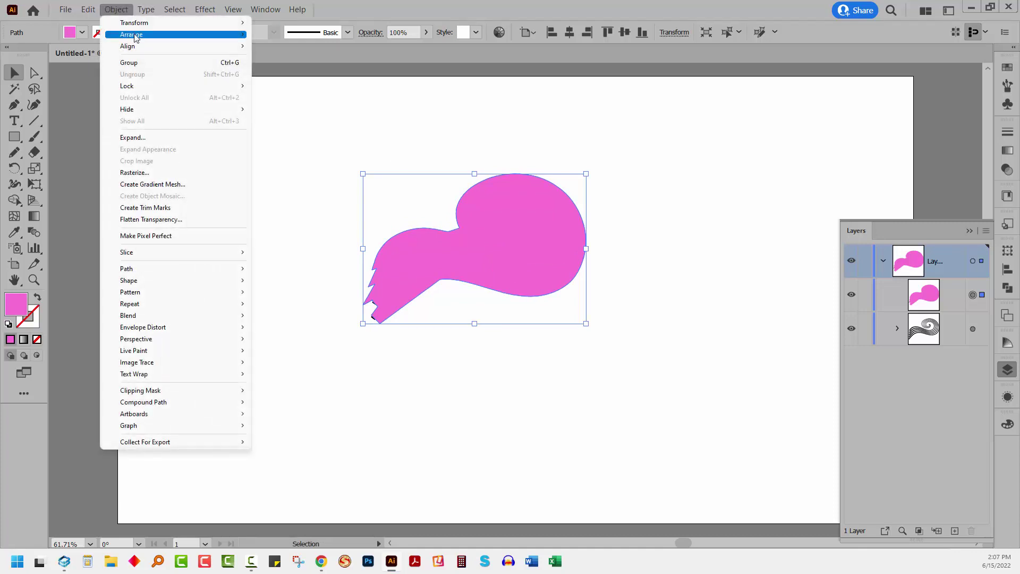
mouse_move(183, 36)
left_click(289, 71)
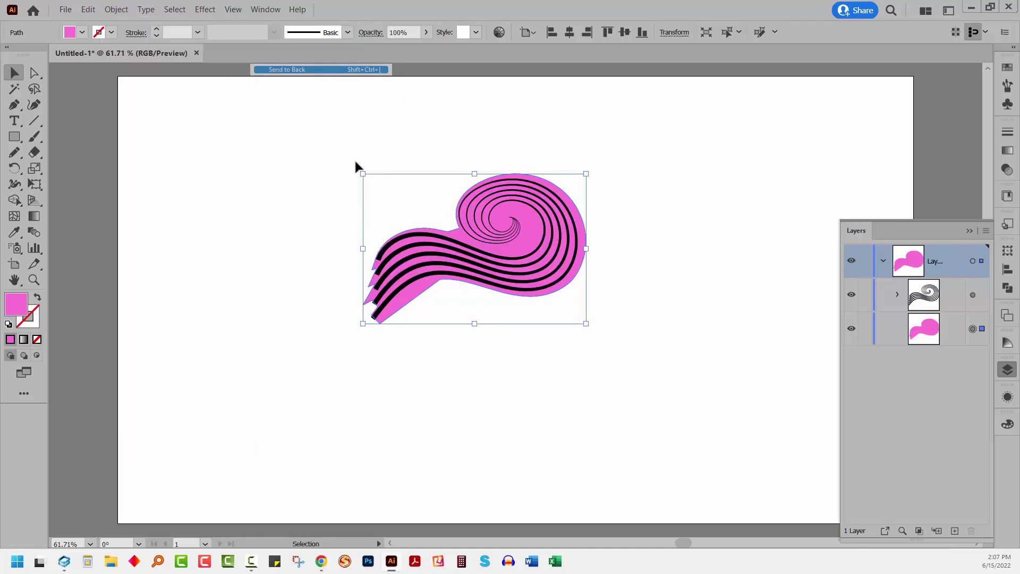
left_click(470, 394)
left_click_drag(452, 280, 457, 281)
left_click(480, 370)
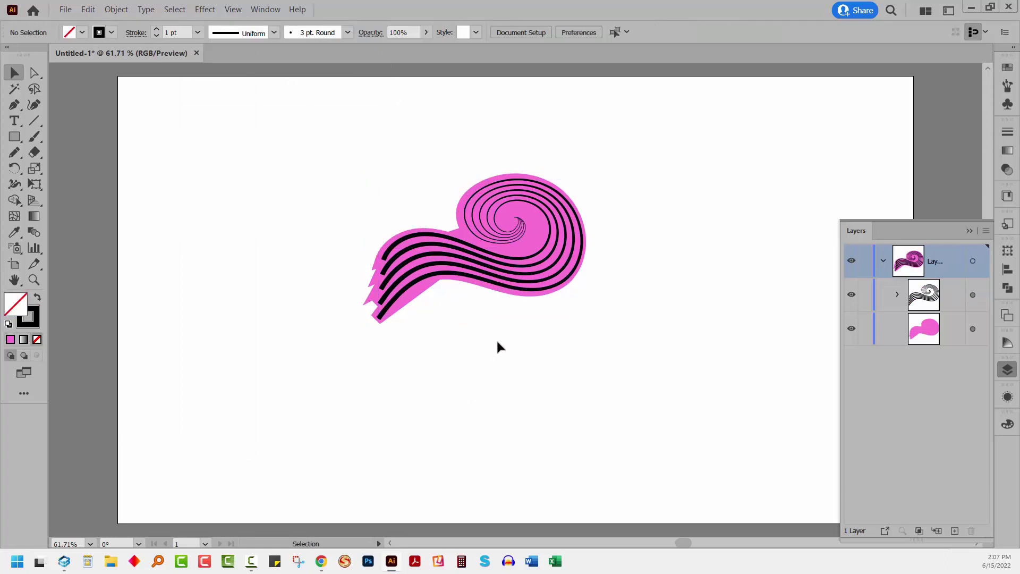
left_click_drag(920, 326, 894, 296)
left_click(897, 296)
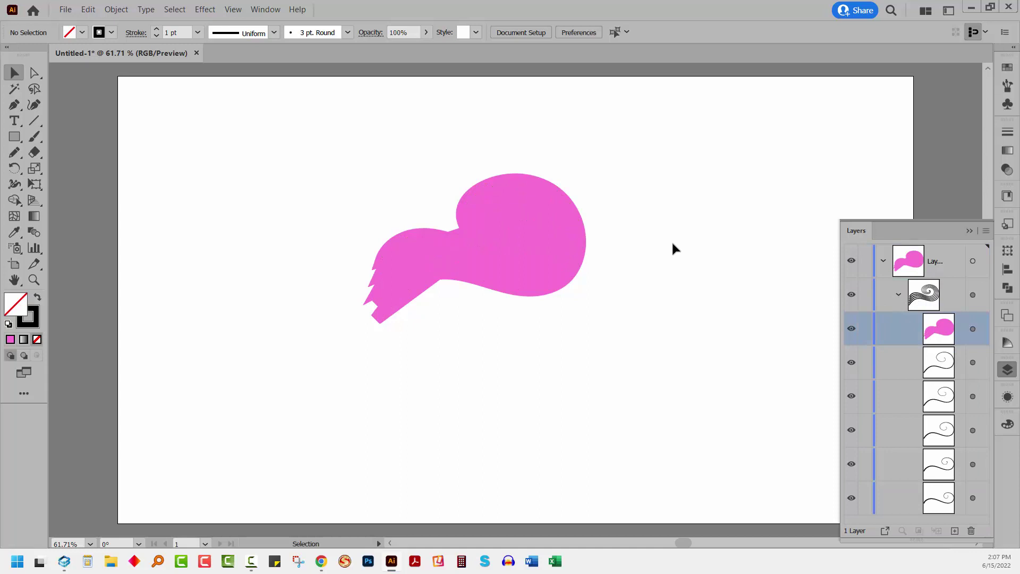
left_click_drag(940, 322, 940, 504)
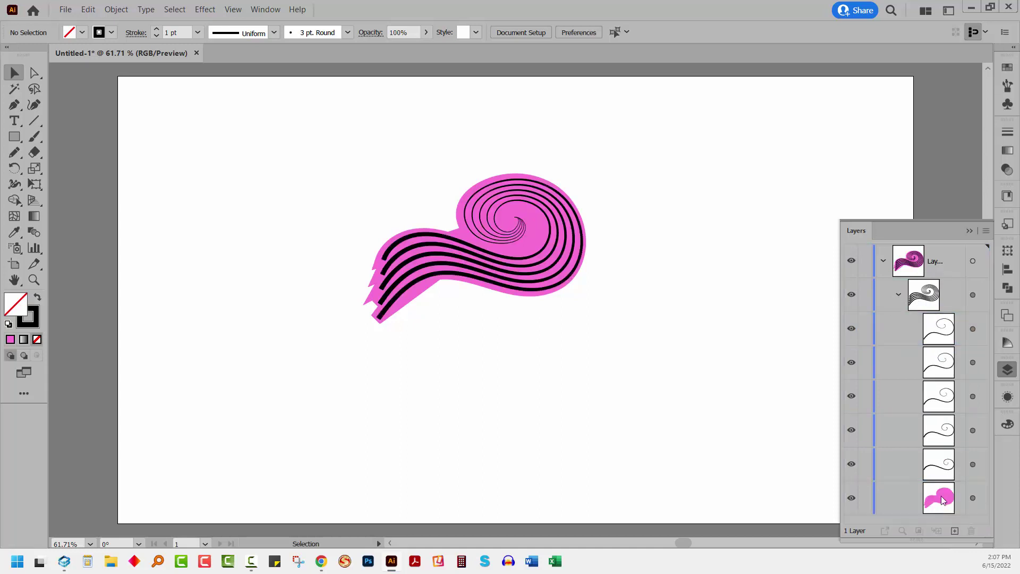
left_click(969, 231)
- Scale the combined wave group down to about 400 × 269 px
left_click(503, 270)
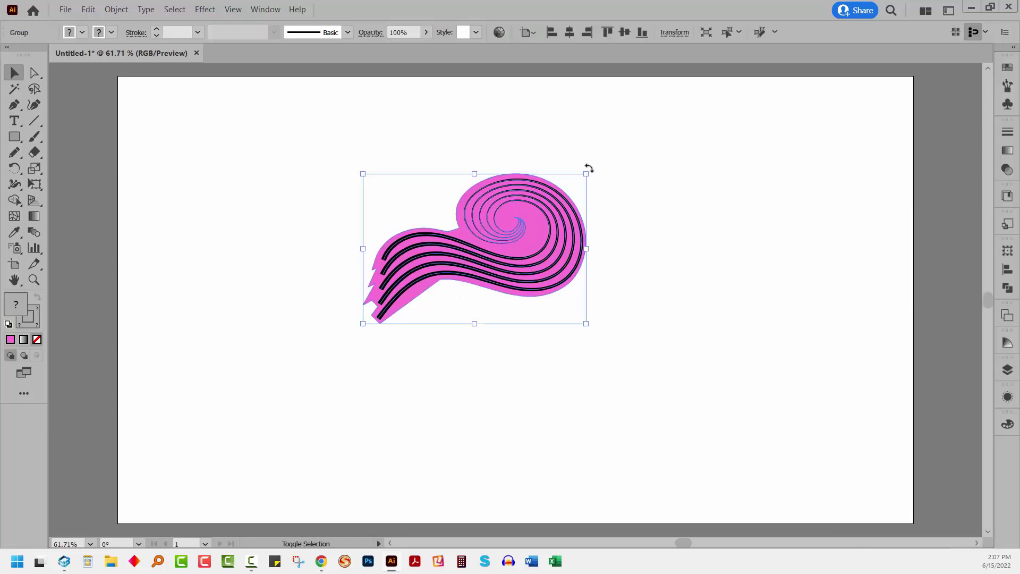
left_click_drag(586, 174, 533, 222)
left_click(576, 292)
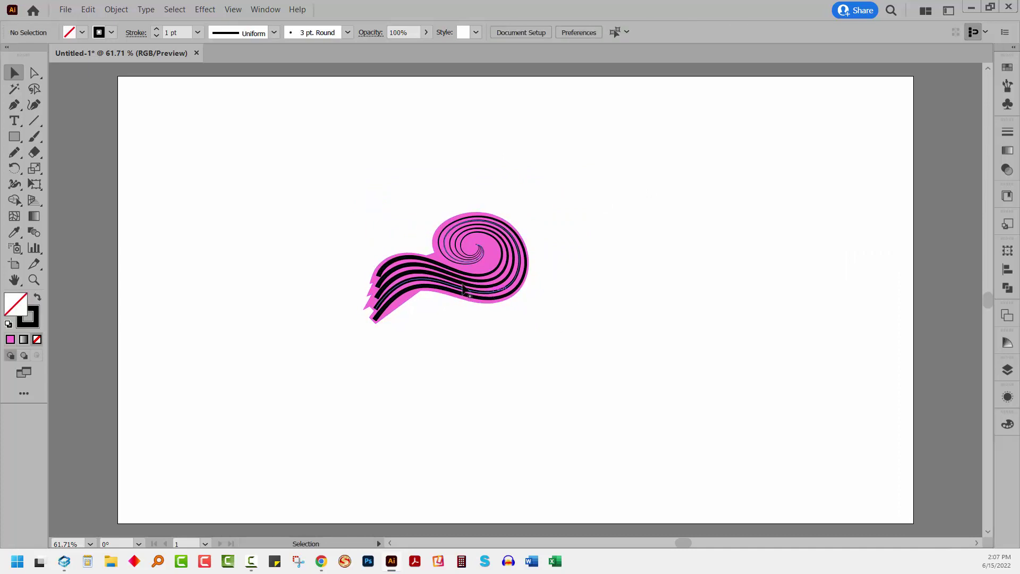
left_click_drag(390, 190, 489, 323)
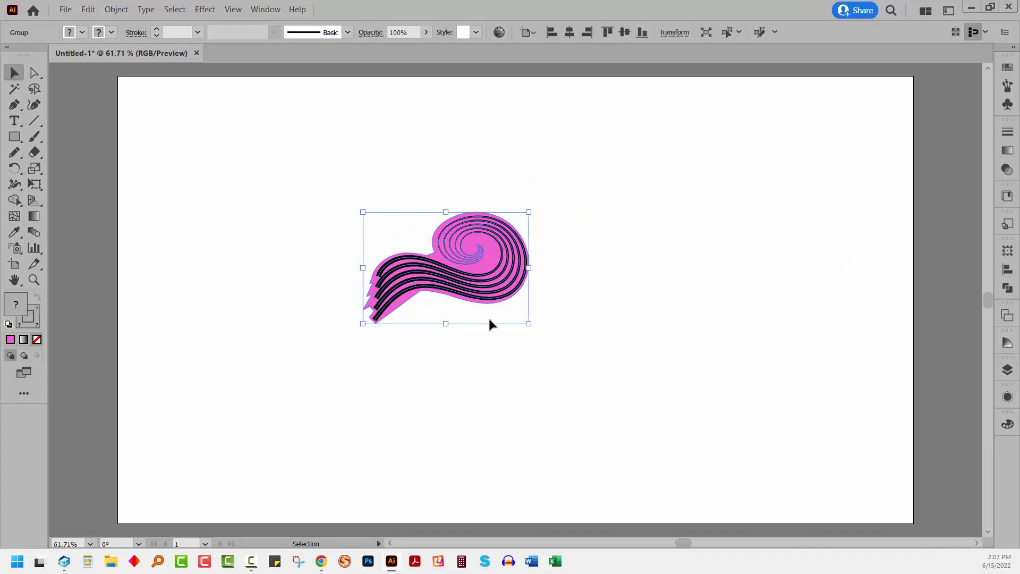
- Alt-drag overlapping copies of the wave group up-right, down-right and right, then select them all
left_click_drag(483, 289, 632, 227)
left_click_drag(439, 294, 647, 208)
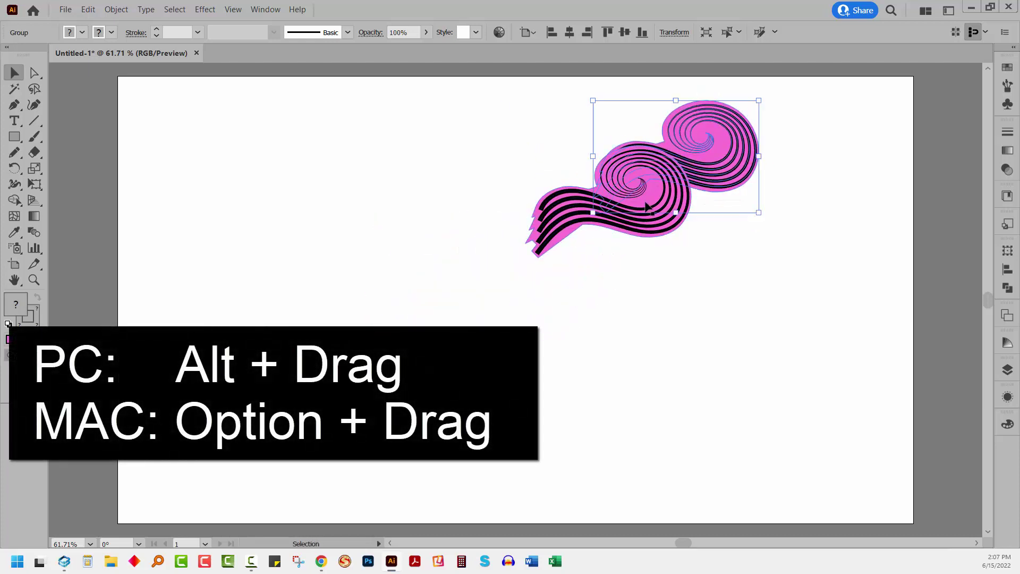
left_click_drag(564, 230, 463, 363)
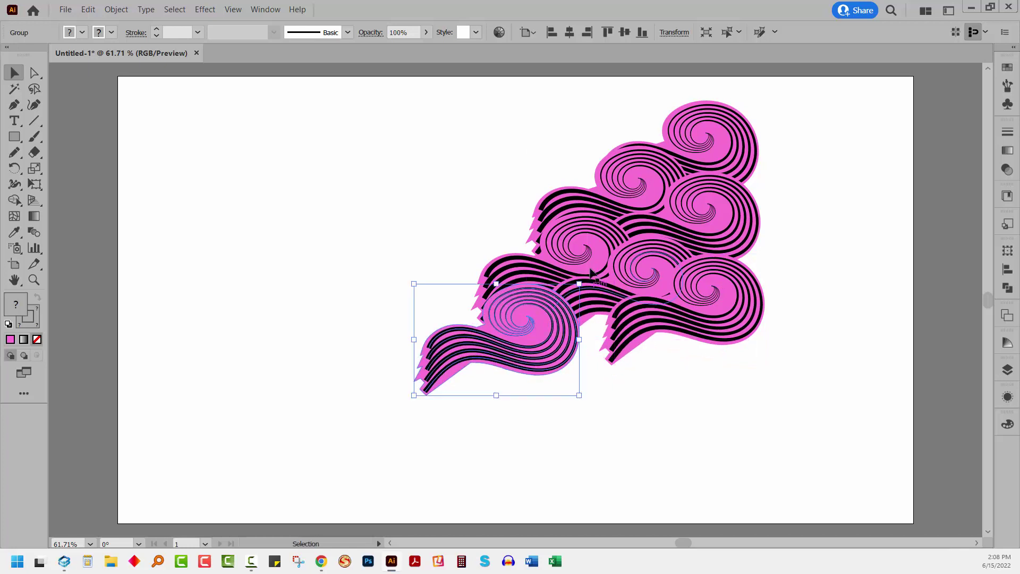
left_click_drag(558, 354, 681, 387)
left_click(763, 380)
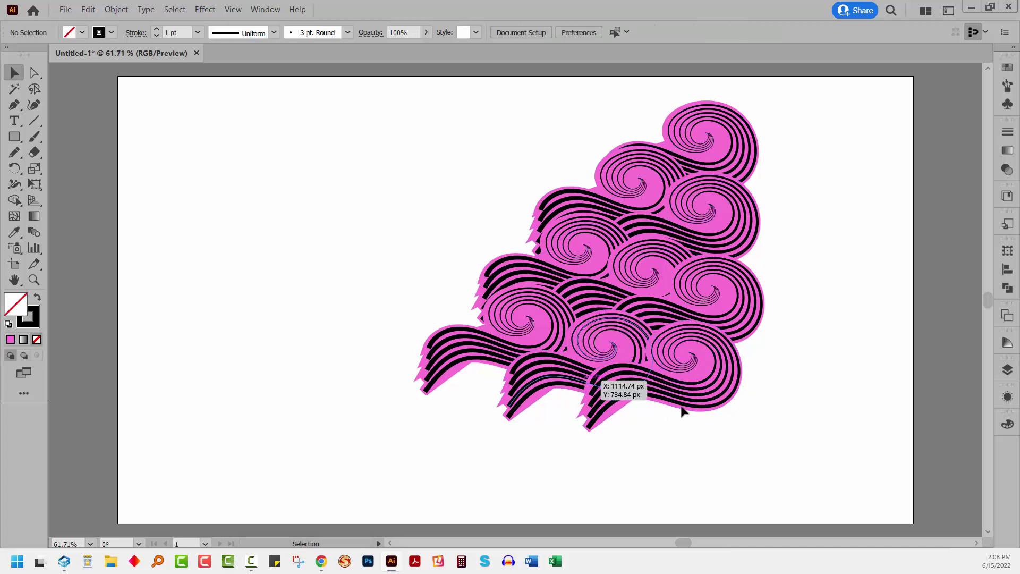
left_click_drag(390, 99, 763, 456)
- Make a pattern from the selected wave cluster with Object > Pattern > Make
left_click(116, 10)
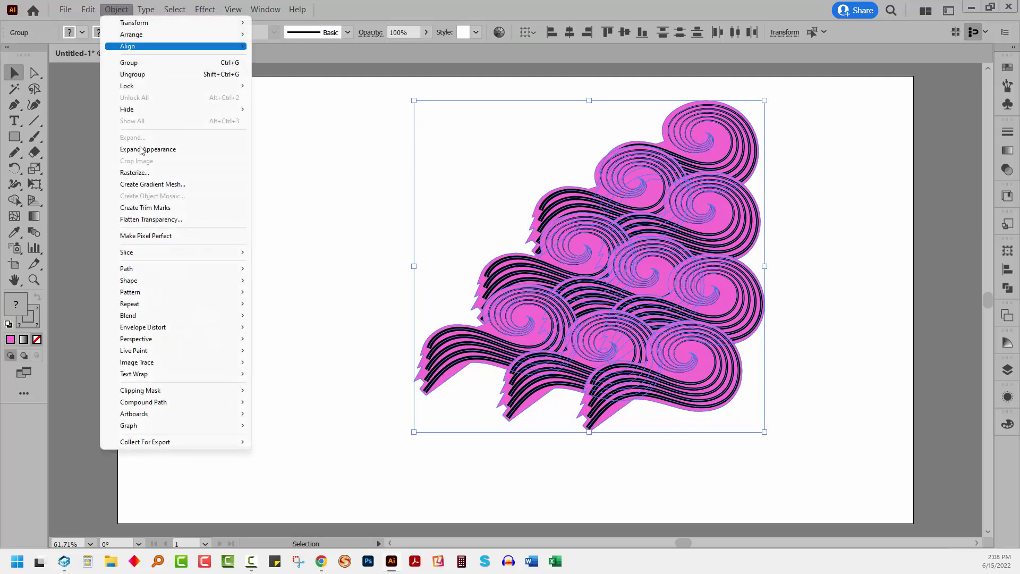
mouse_move(239, 292)
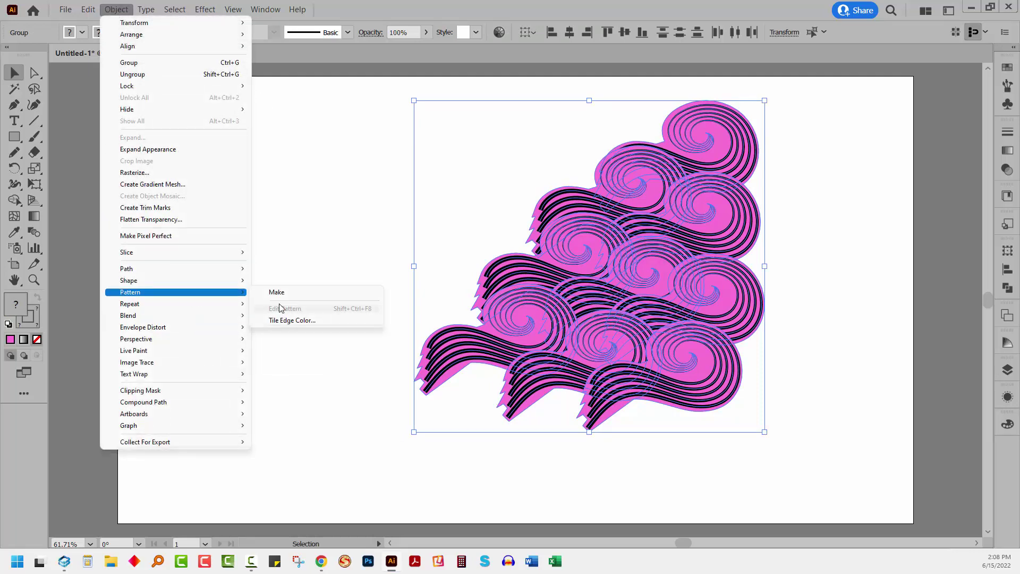
left_click(279, 293)
left_click(637, 305)
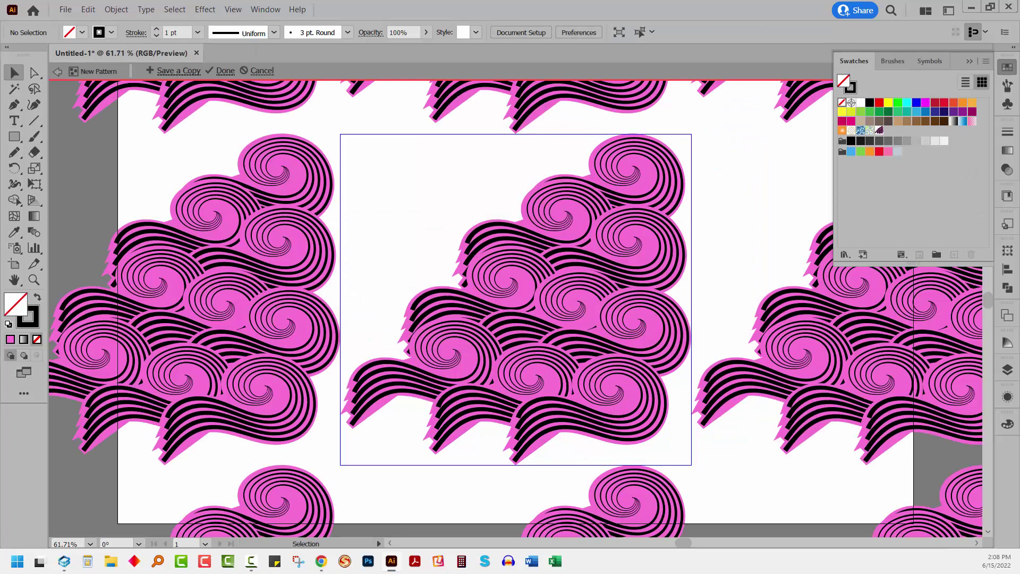
left_click(969, 62)
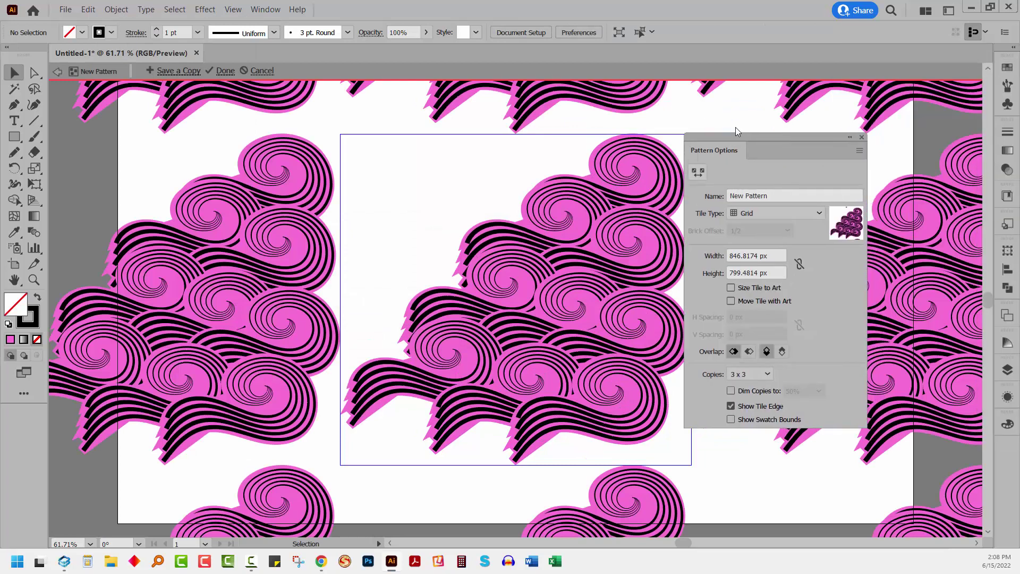
left_click_drag(735, 127, 760, 150)
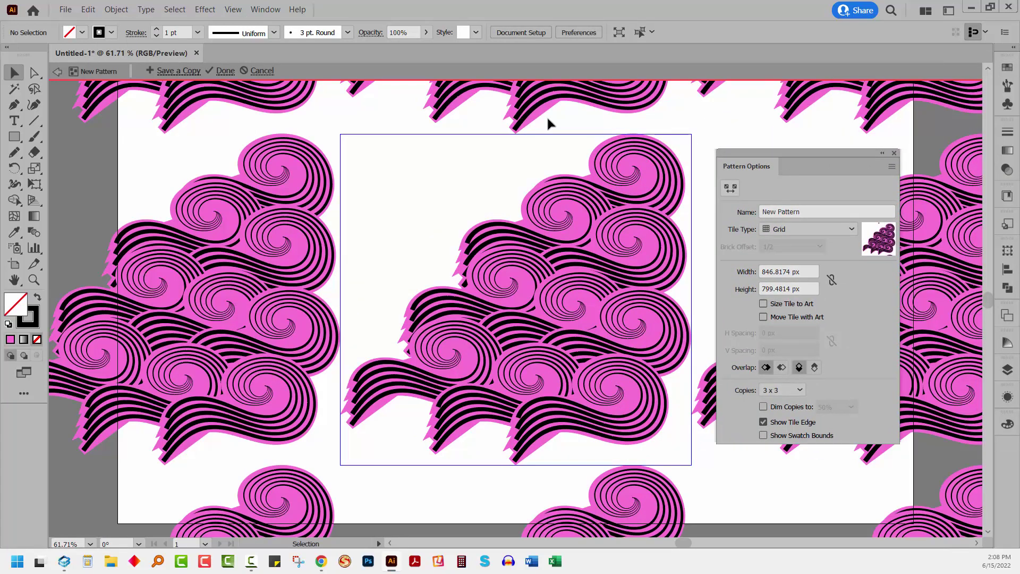
- Hide the artboards and zoom out to see more pattern repeats
left_click(227, 11)
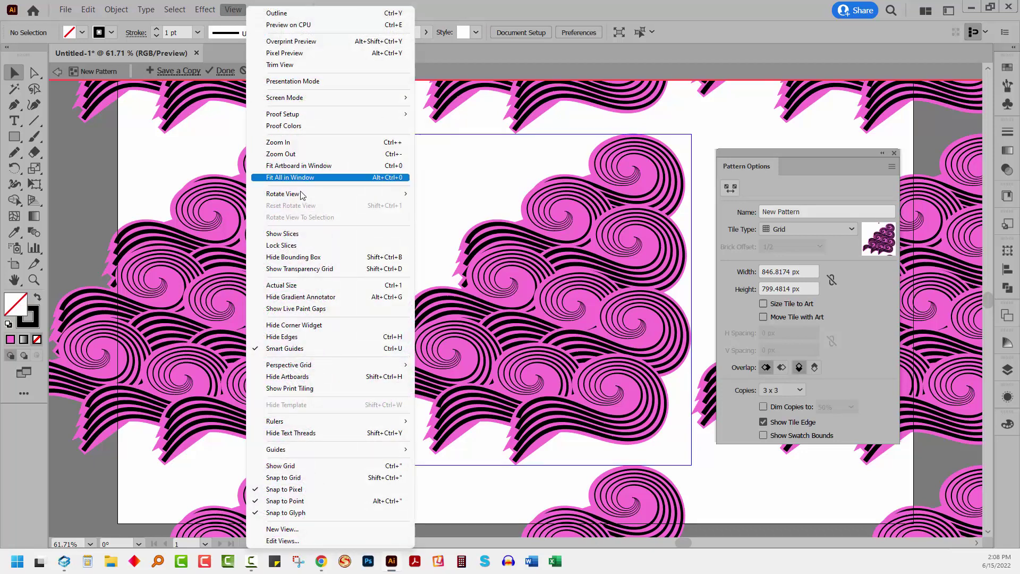
left_click(307, 377)
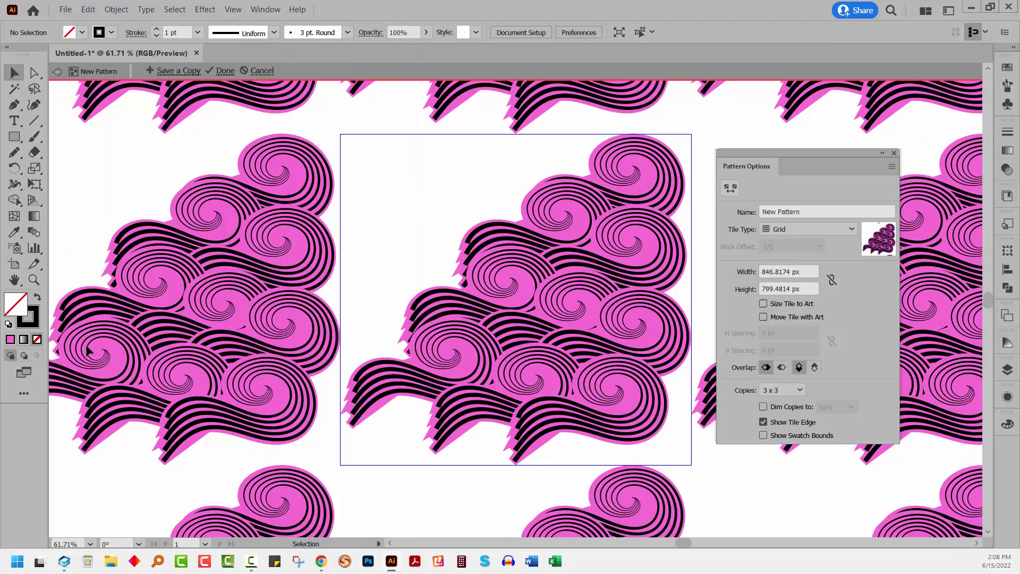
left_click(33, 280)
left_click(423, 381, "alt")
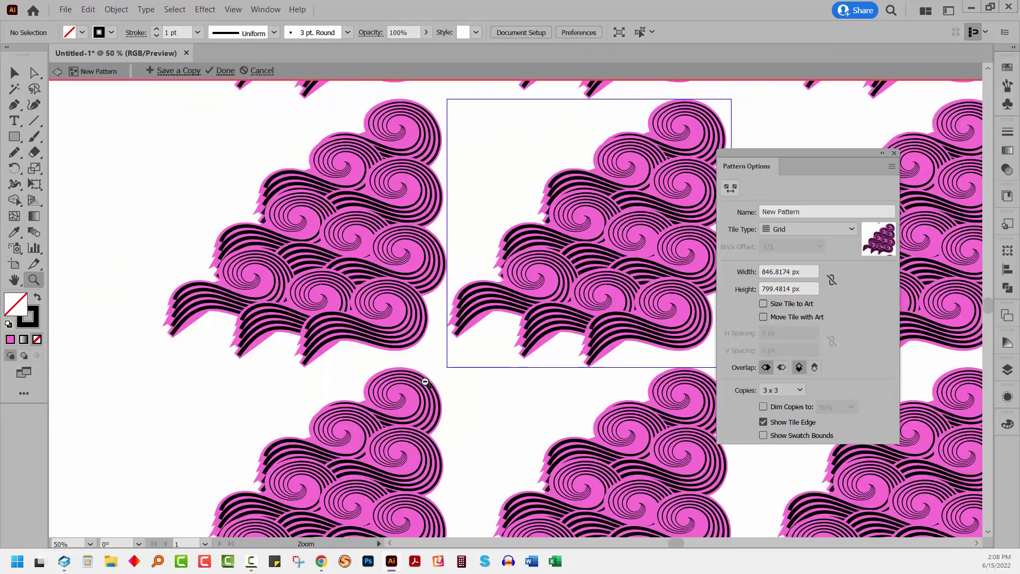
left_click(425, 381, "alt")
left_click_drag(568, 269, 439, 353)
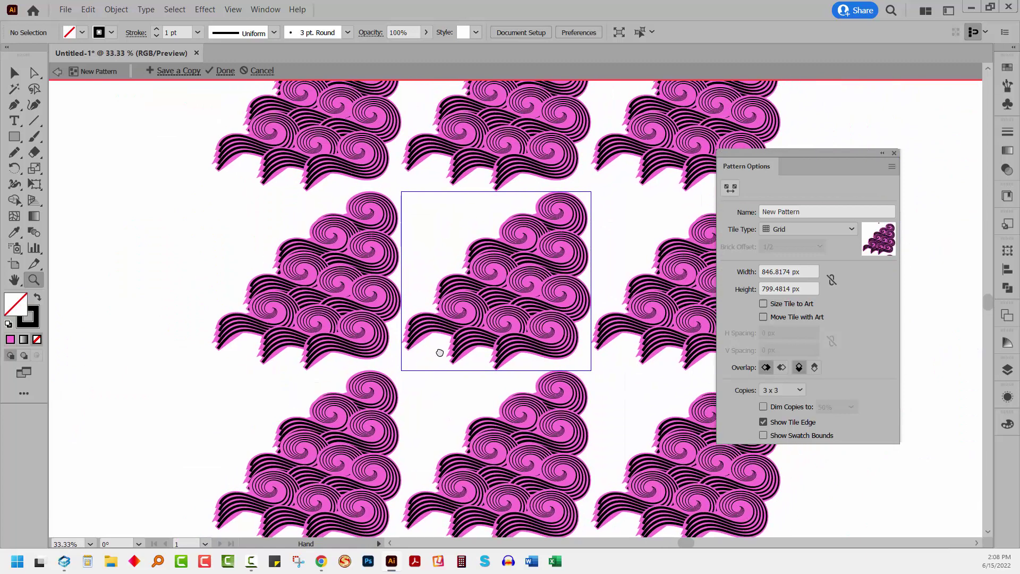
- Set the tile type to Brick by Row and reduce the tile width to 560 px
left_click(789, 228)
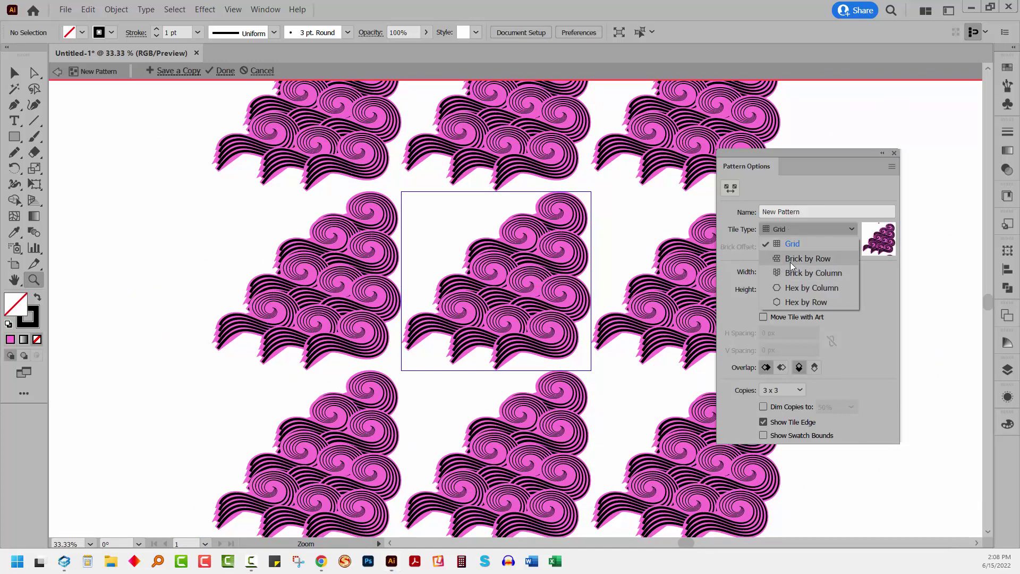
left_click(789, 261)
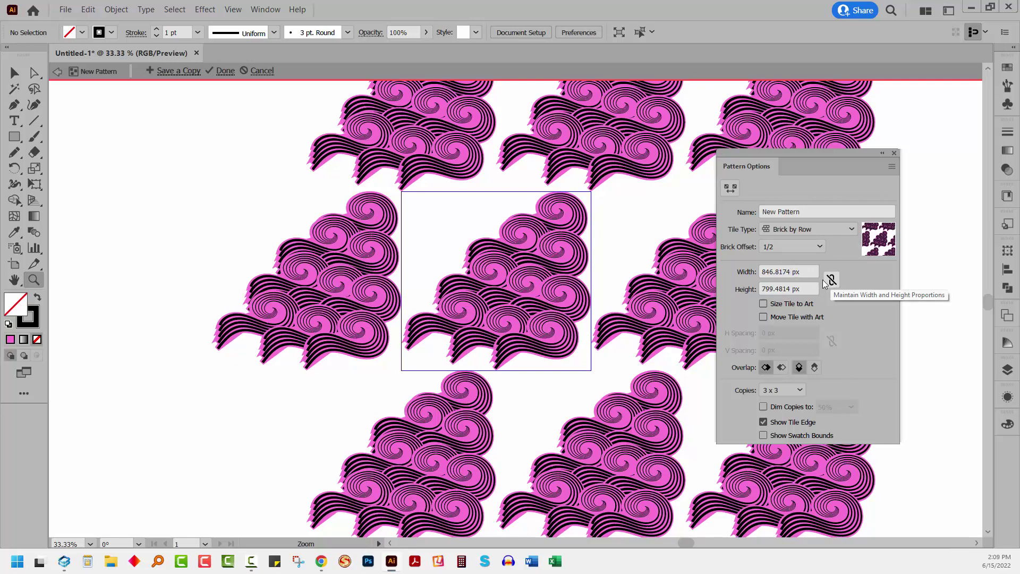
left_click(812, 271)
key("shift+Down")
key("shift+Down")
key("shift+Down")
key("shift+Down")
key("shift+Down")
key("shift+Down")
key("shift+Down")
key("shift+Down")
key("shift+Down")
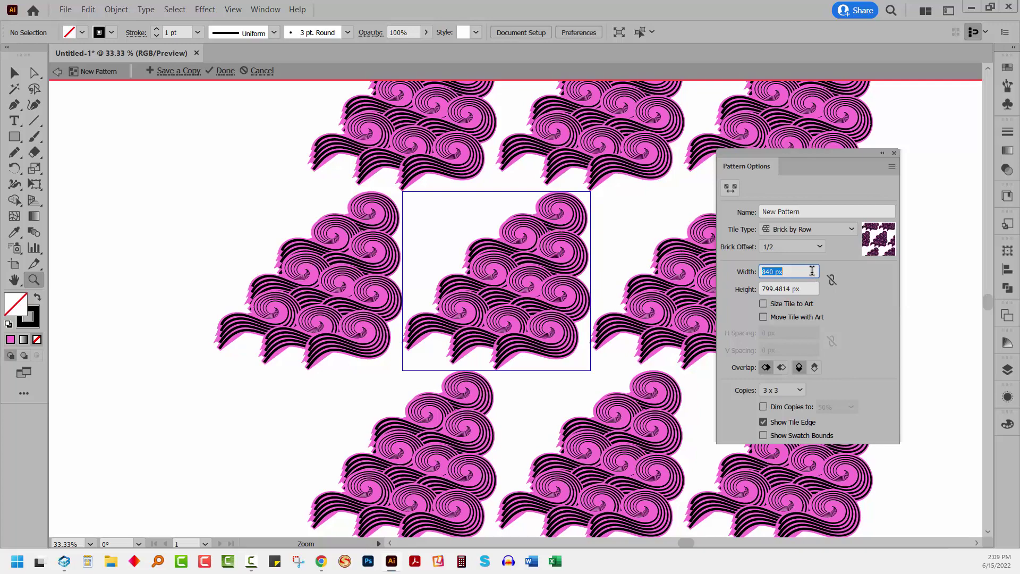
key("shift+Down")
key("shift+Down")
key("shift+Down")
key("shift+Down")
key("shift+Down")
key("shift+Down")
key("shift+Down")
key("shift+Down")
key("shift+Down")
key("shift+Down")
key("shift+Down")
key("shift+Down")
key("shift+Down")
key("shift+Down")
key("shift+Down")
key("shift+Down")
key("shift+Down")
key("shift+Down")
key("shift+Down")
key("shift+Down")
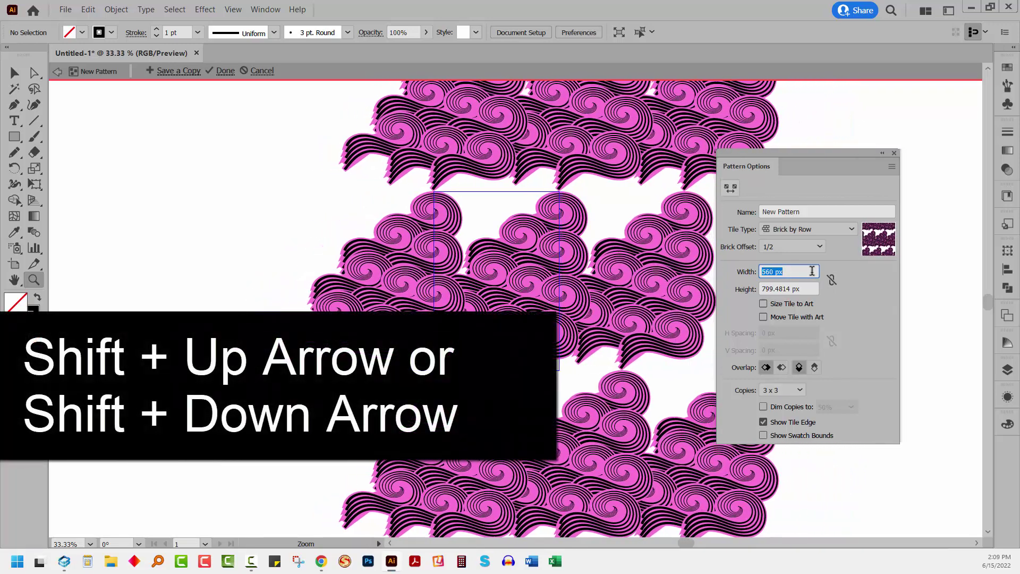
- Shrink the pattern tile to 420 px wide and 520 px high
left_click(801, 285)
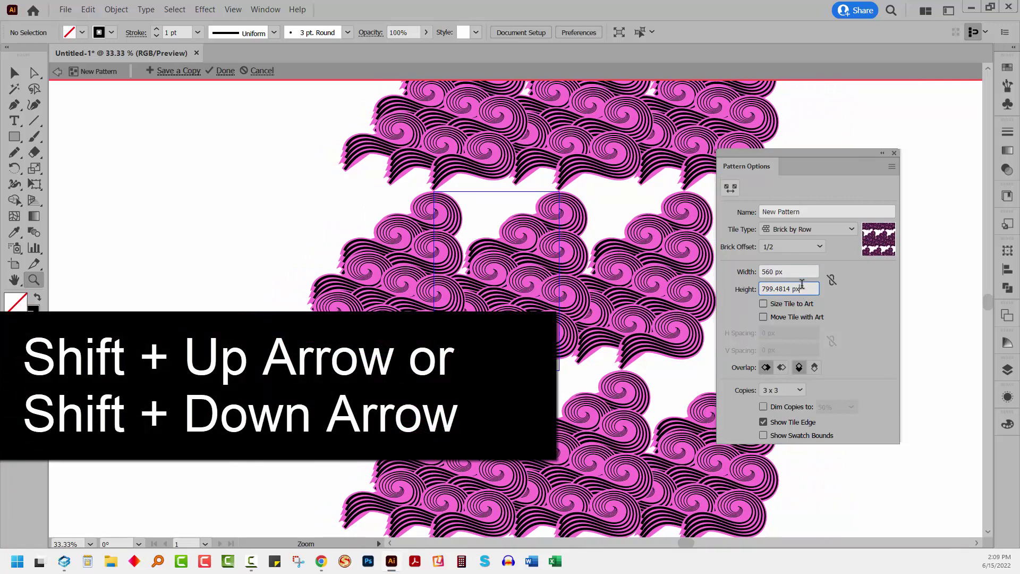
key("shift+Down")
key("shift+Down")
key("shift+Down")
key("shift+Down")
key("shift+Down")
key("shift+Down")
key("shift+Down")
key("shift+Down")
key("shift+Down")
key("shift+Down")
key("shift+Down")
key("shift+Down")
key("shift+Down")
key("shift+Down")
key("shift+Down")
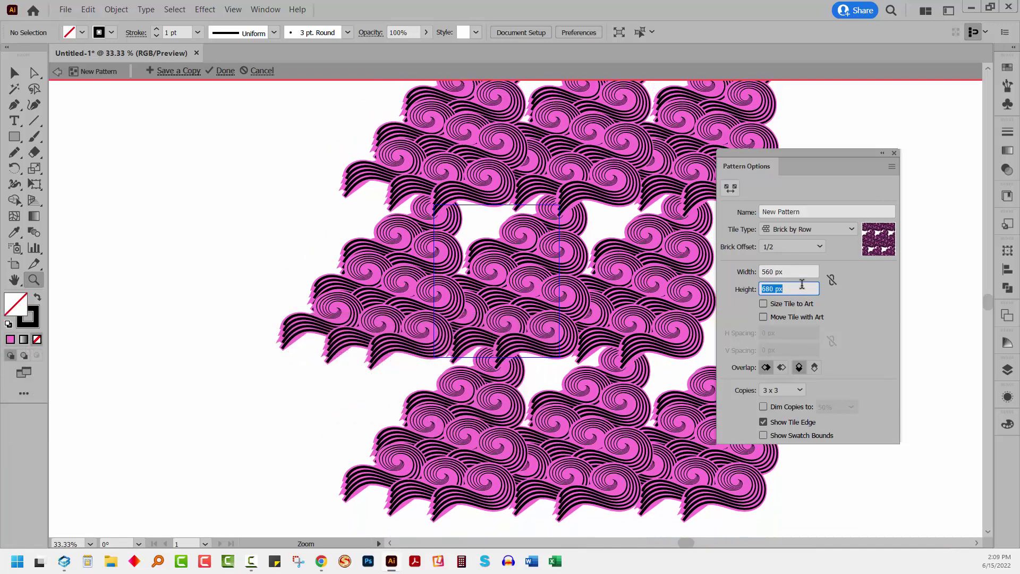
key("shift+Down")
key("shift+Down")
key("shift+Down")
key("shift+Down")
key("shift+Down")
key("shift+Down")
key("shift+Down")
key("shift+Down")
key("shift+Down")
key("shift+Down")
key("shift+Down")
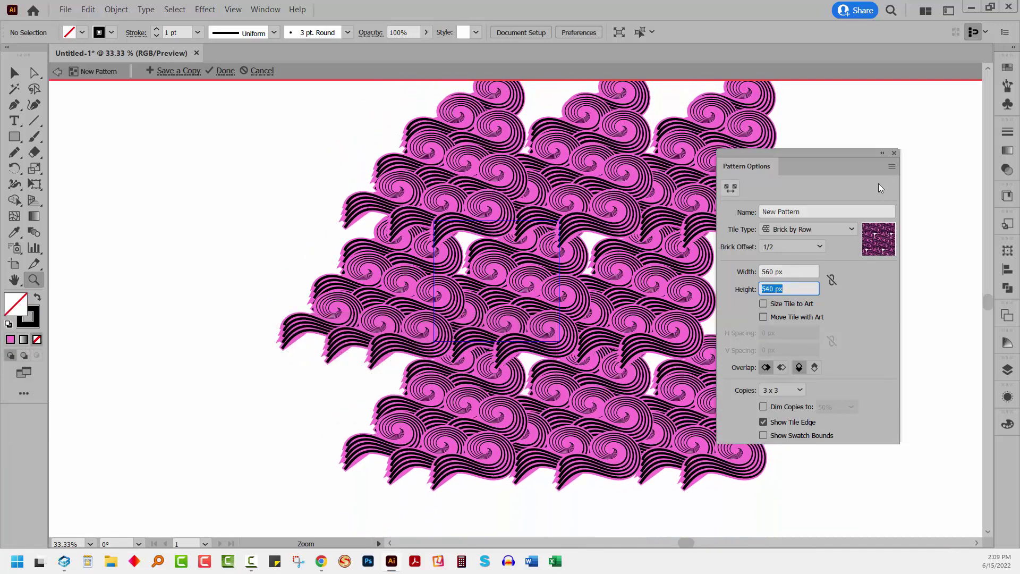
left_click(799, 272)
key("shift+Down")
key("shift+Down")
key("shift+Down")
key("shift+Down")
key("shift+Down")
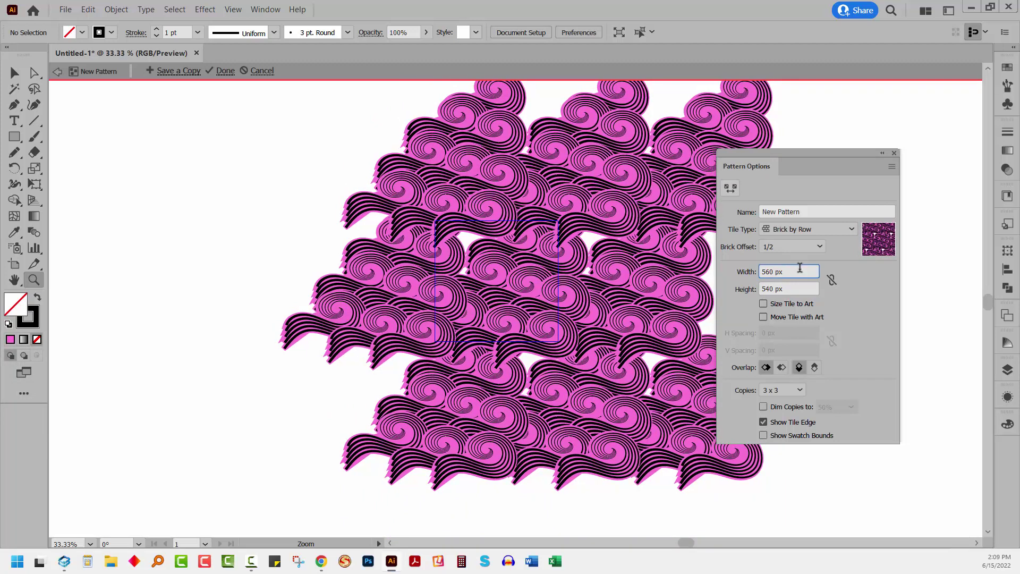
key("shift+Down")
key("shift+Down")
key("shift+Down")
key("shift+Down")
key("shift+Down")
key("shift+Down")
key("shift+Down")
key("shift+Down")
key("shift+Down")
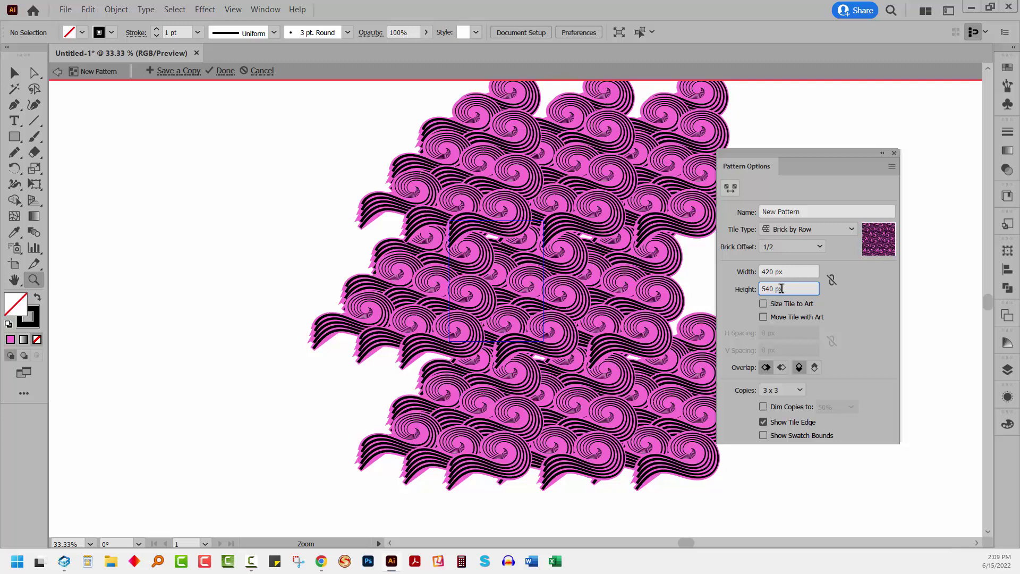
key("shift+Down")
key("shift+Down")
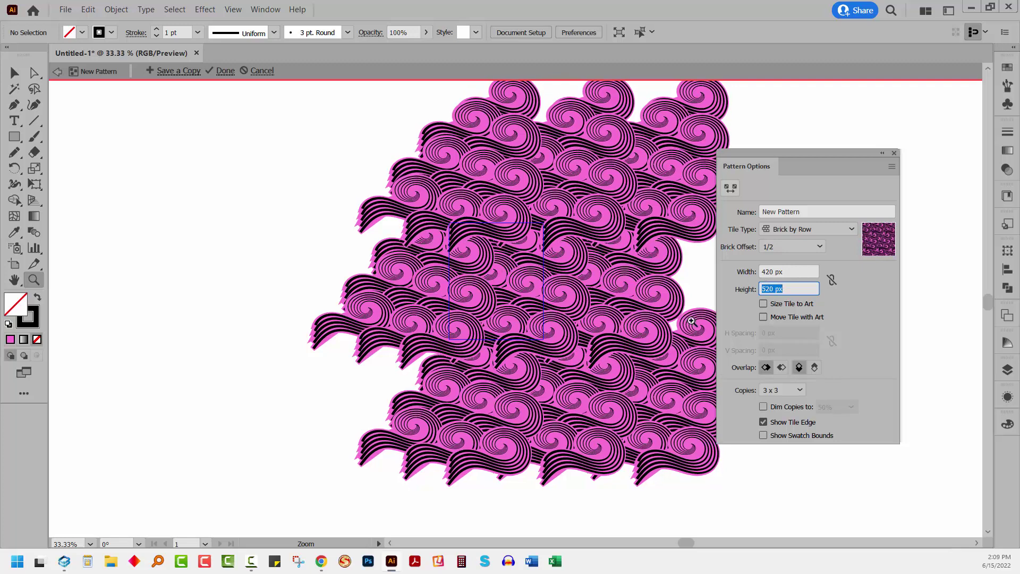
- Preview the pattern as 9 x 9 copies and turn off Show Tile Edge
left_click(787, 390)
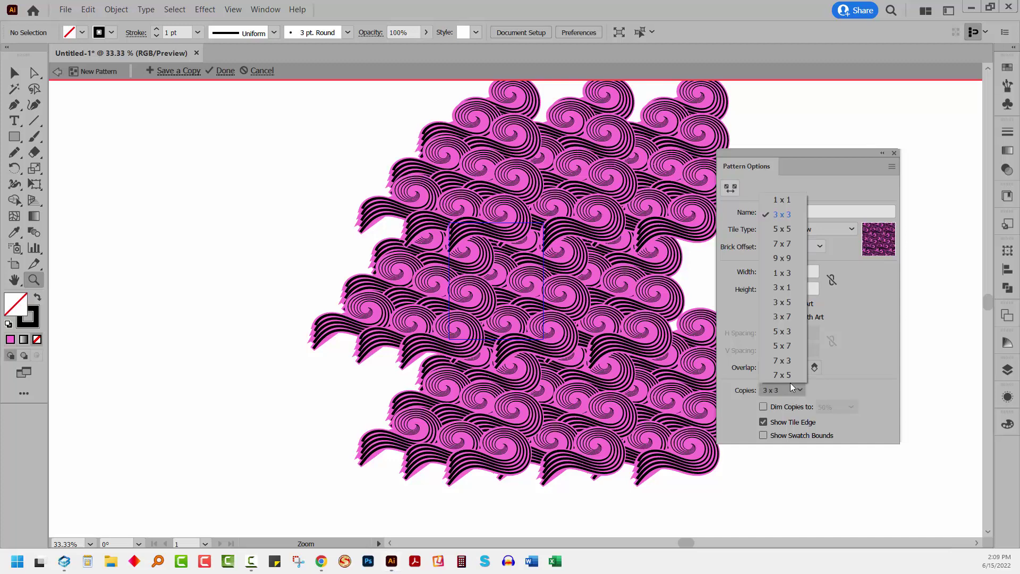
left_click(798, 257)
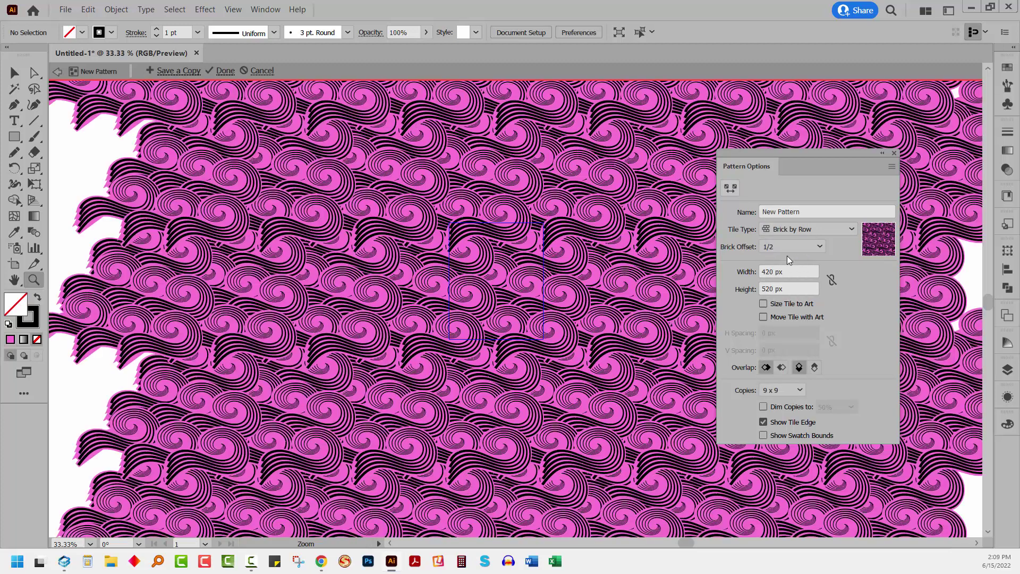
left_click_drag(759, 154, 841, 187)
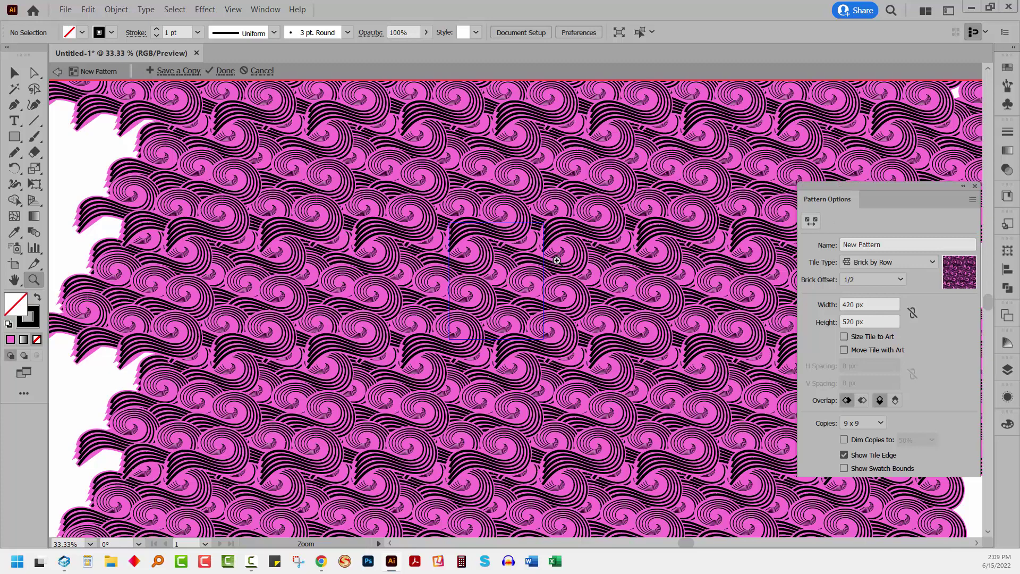
left_click(844, 455)
- Compare the Overlap options, ending with Left in Front and Bottom in Front
left_click(861, 402)
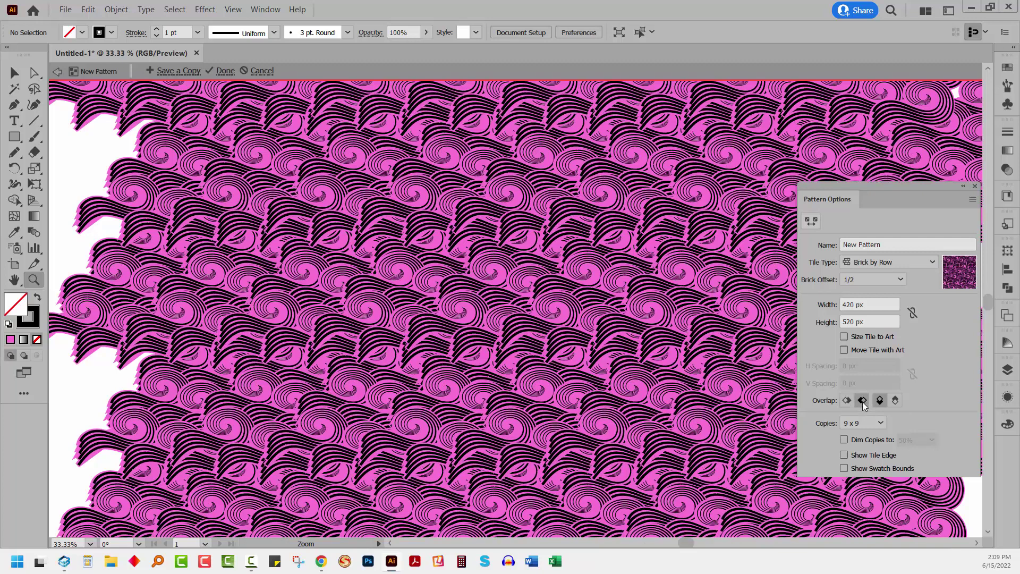
left_click(846, 400)
left_click(880, 401)
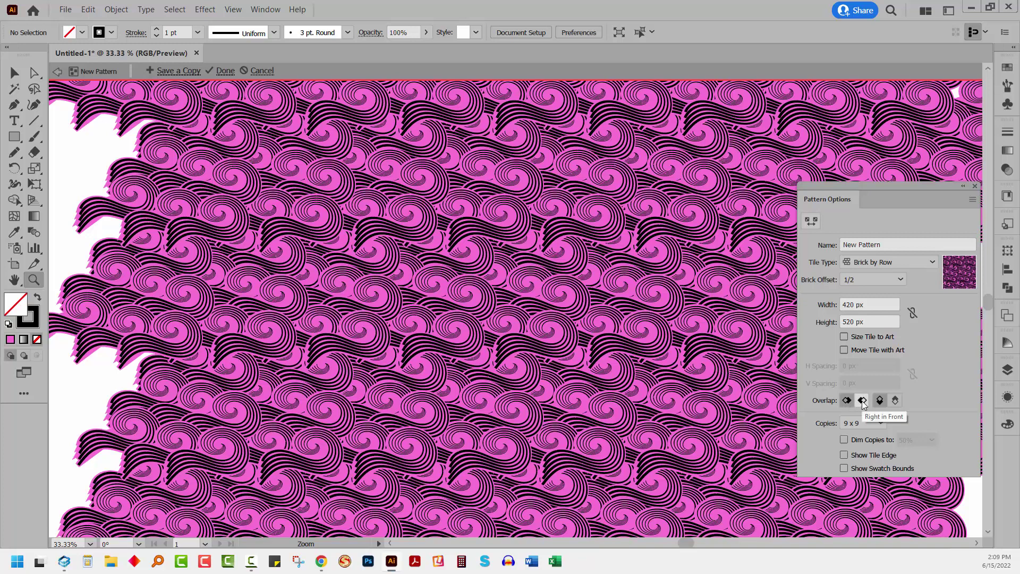
left_click(860, 402)
left_click(848, 402)
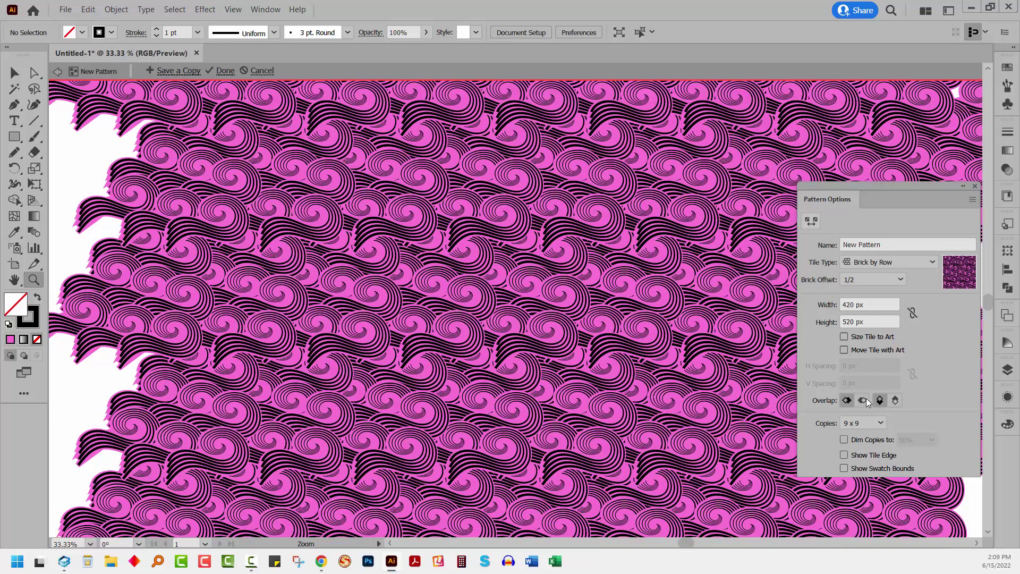
left_click(895, 401)
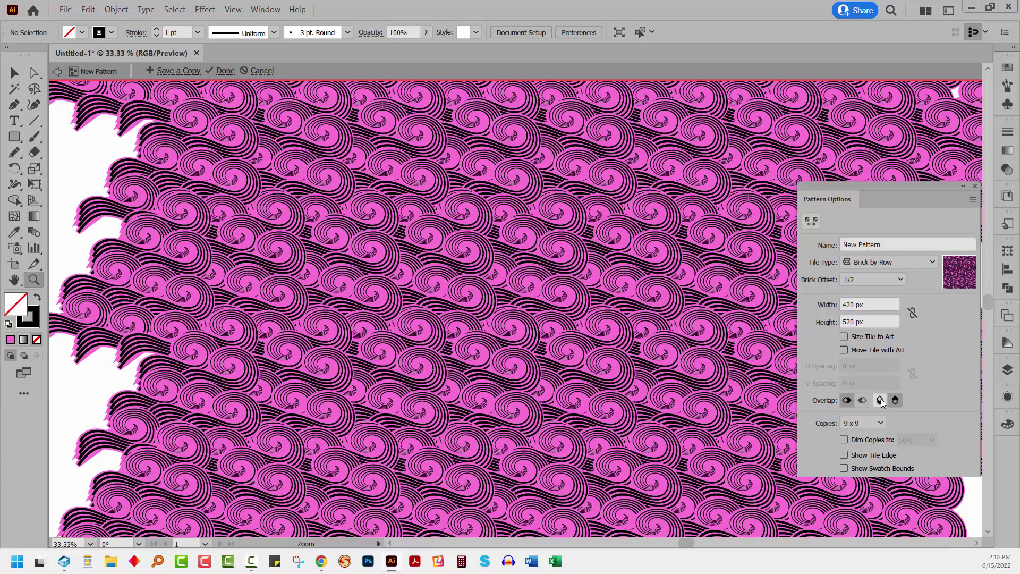
left_click(880, 401)
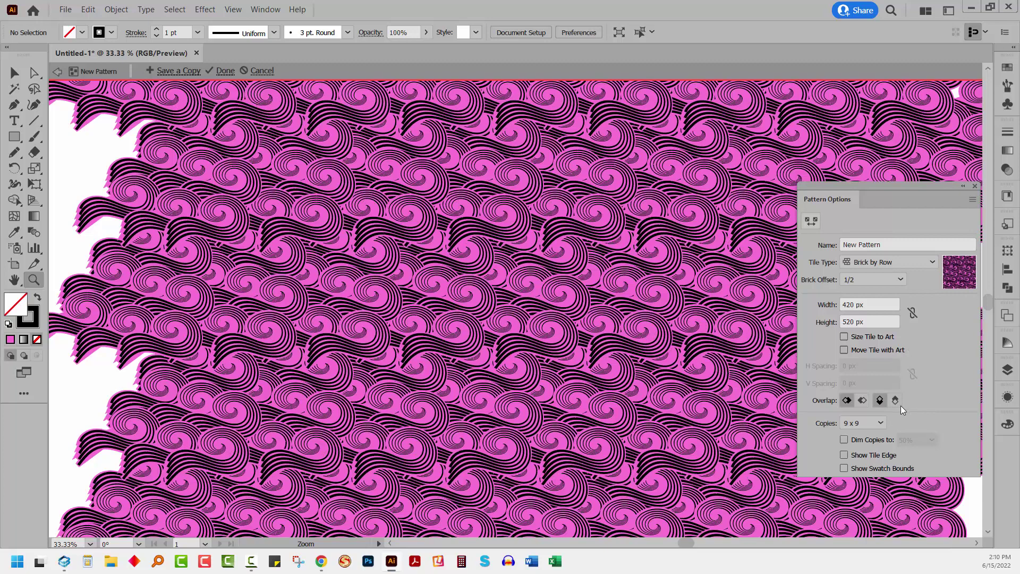
left_click(895, 401)
left_click(862, 401)
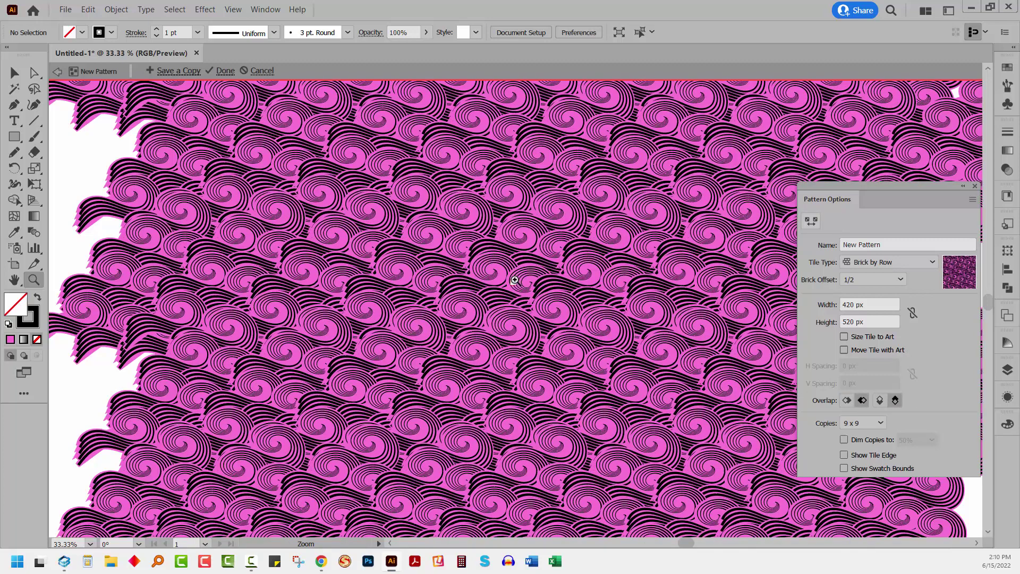
left_click(846, 401)
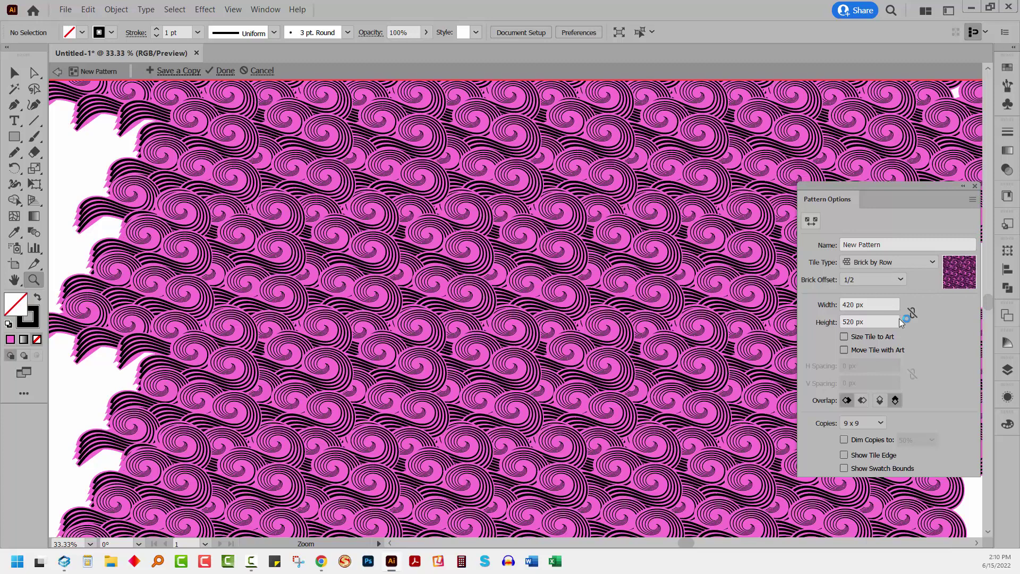
- Finish pattern editing, show the artboards again, and move the original wave group left off the artboard
left_click(226, 75)
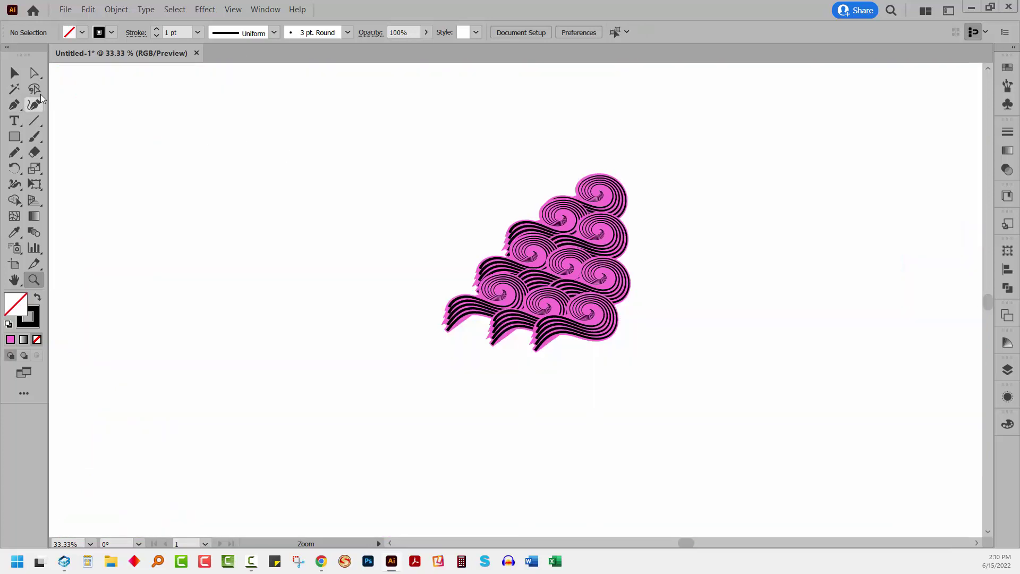
left_click(233, 9)
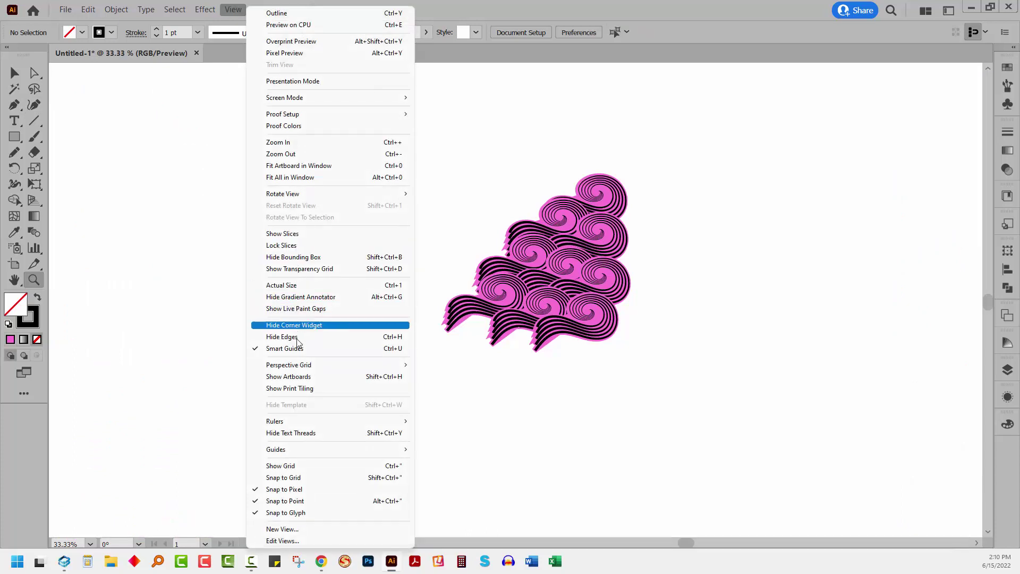
left_click(299, 377)
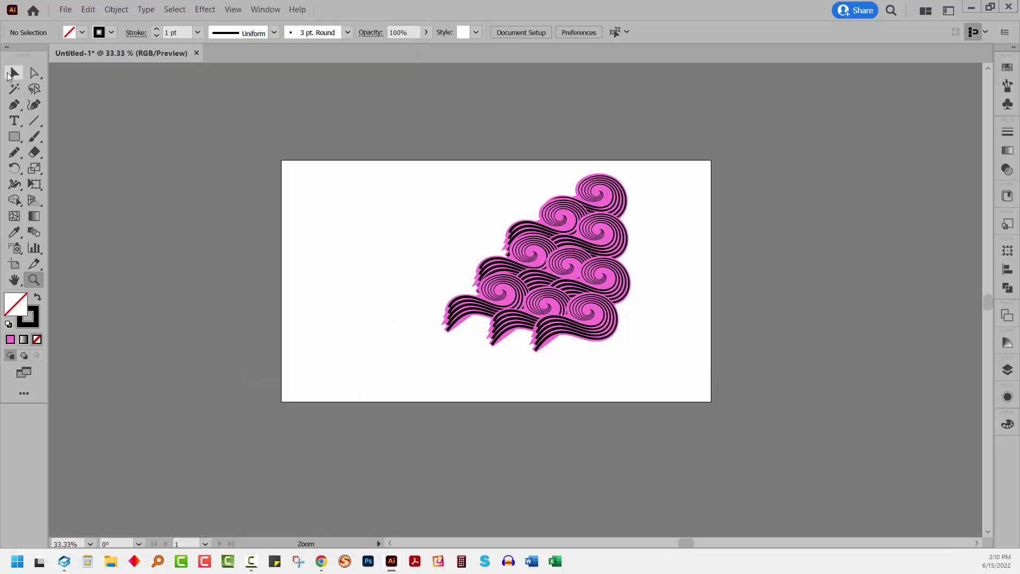
left_click(14, 73)
left_click(583, 313)
left_click_drag(583, 314, 202, 301)
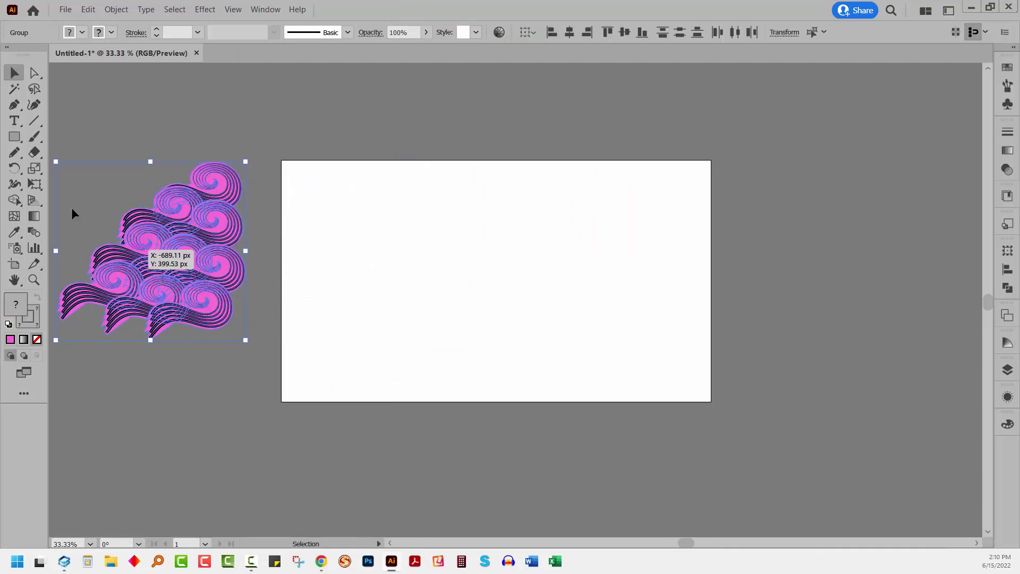
- Draw a 1920 × 1080 px rectangle centred on the artboard
left_click(14, 136)
left_click(456, 285)
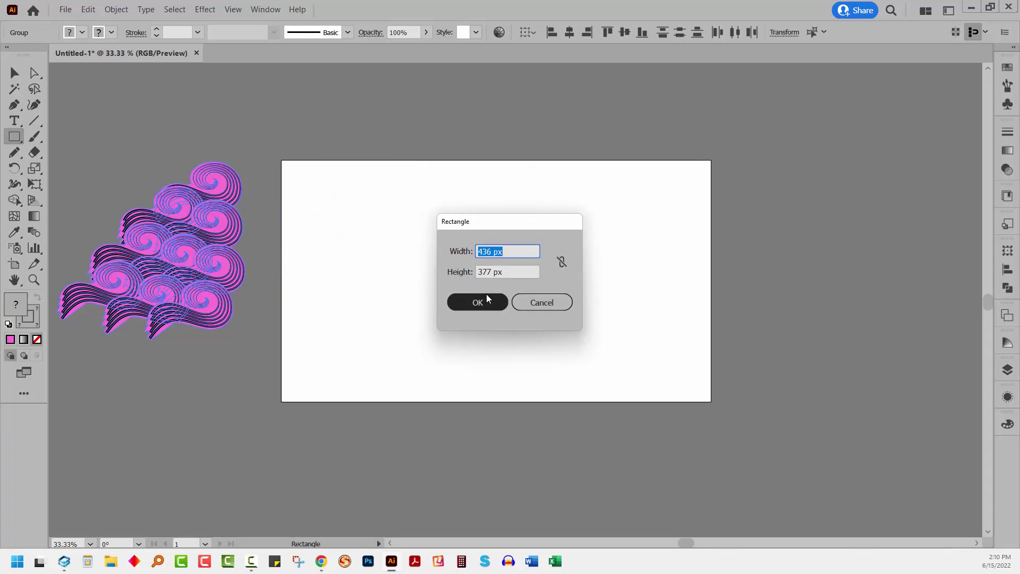
type("1920")
key("Tab")
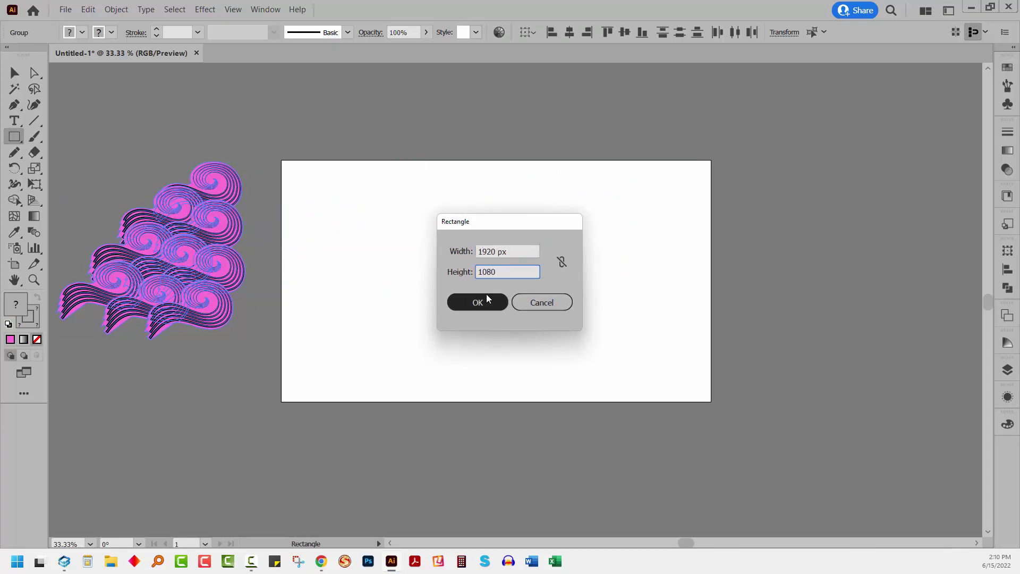
left_click(487, 298)
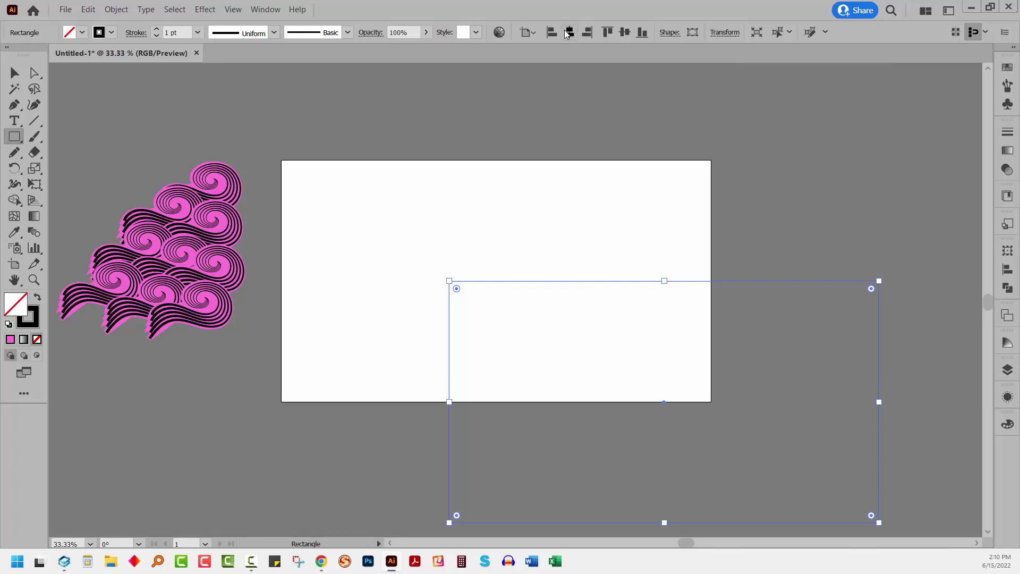
left_click(569, 32)
left_click(625, 33)
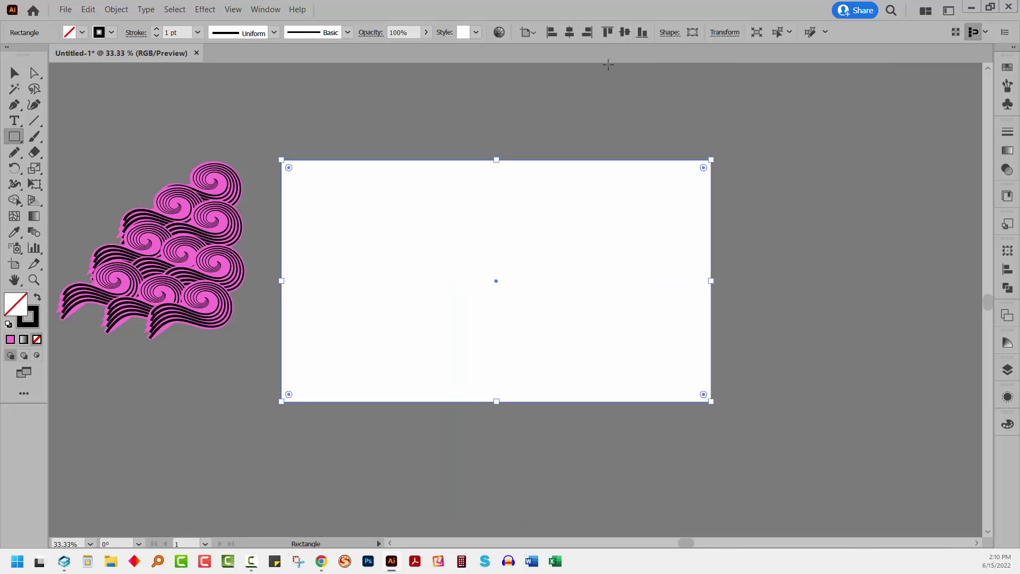
- Set the rectangle's stroke to None and fill it with the wave pattern swatch
left_click(30, 318)
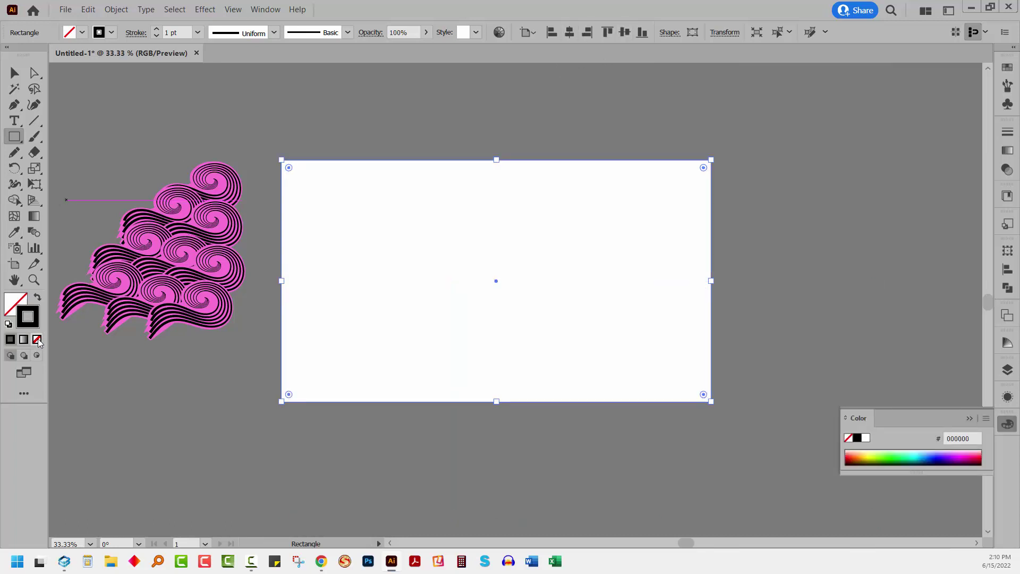
left_click(36, 339)
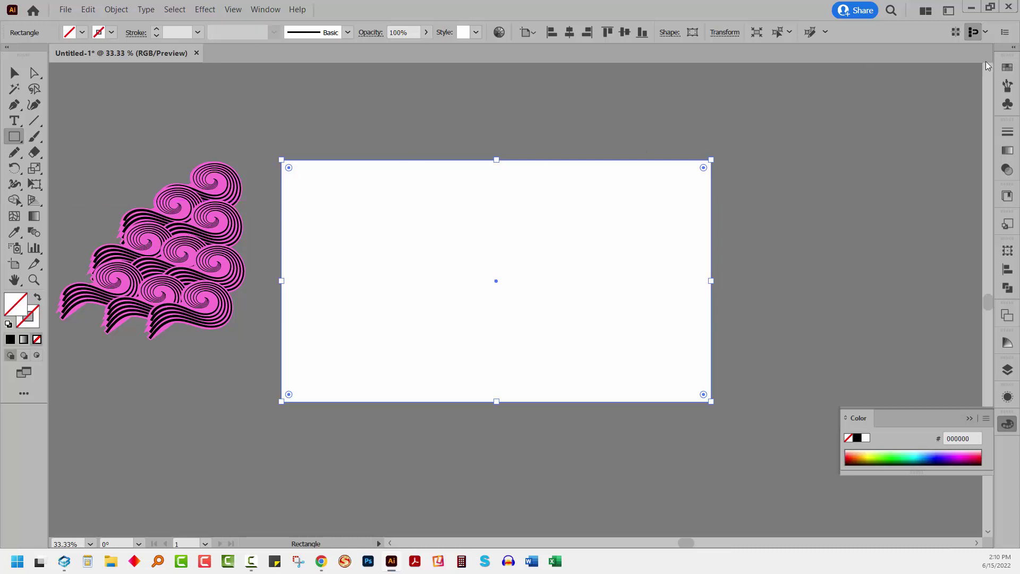
left_click(1007, 66)
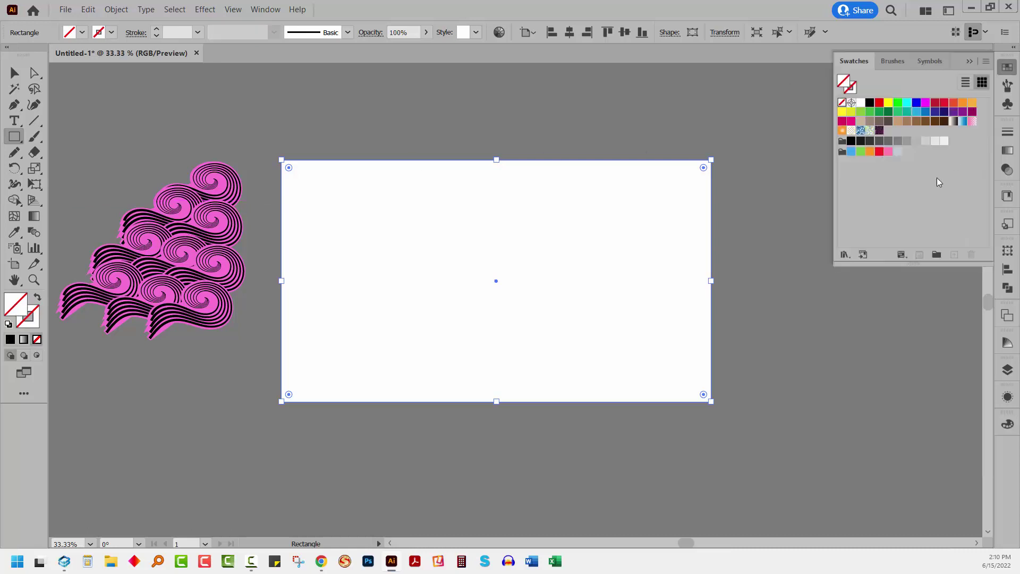
left_click(879, 132)
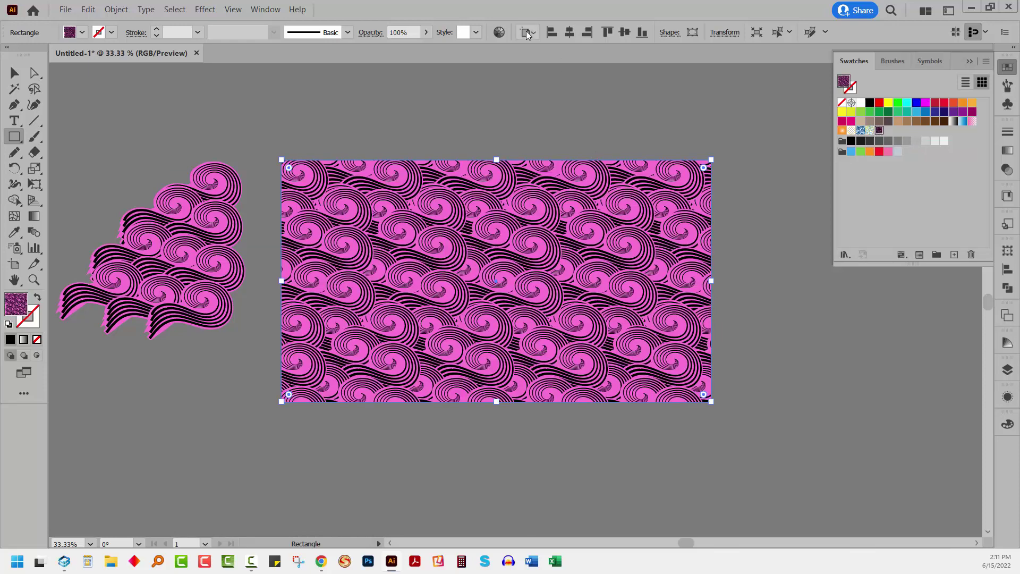
- Open Recolor Artwork for the pattern, add a new colour for black, and view the colour wheel
left_click(498, 32)
left_click_drag(412, 123, 715, 109)
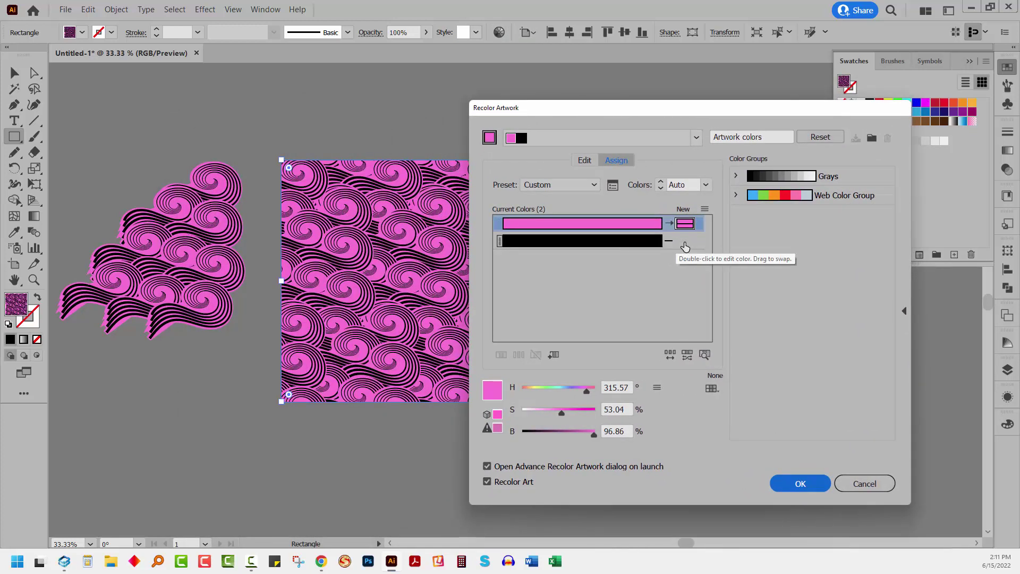
double_click(684, 242)
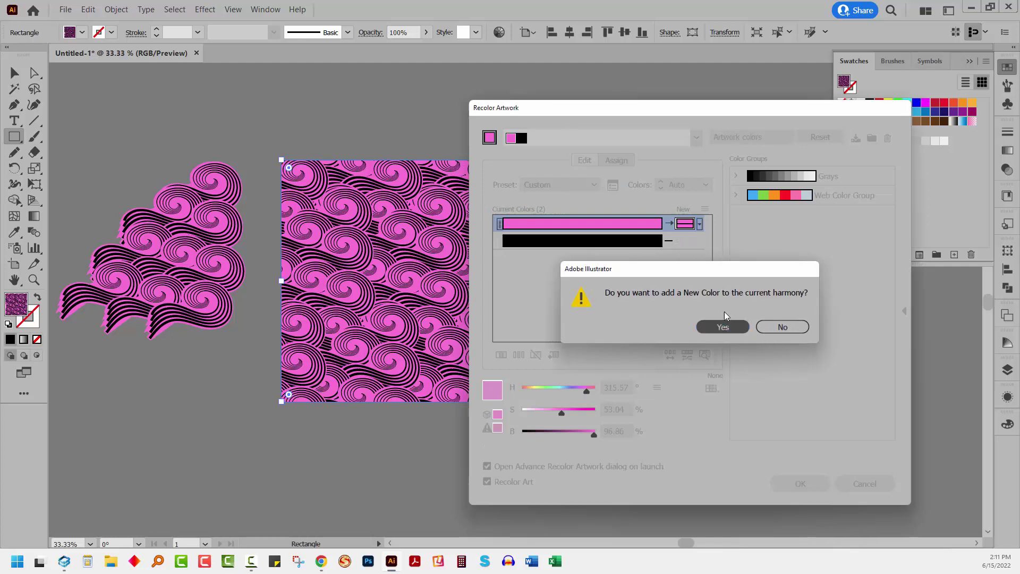
left_click(725, 327)
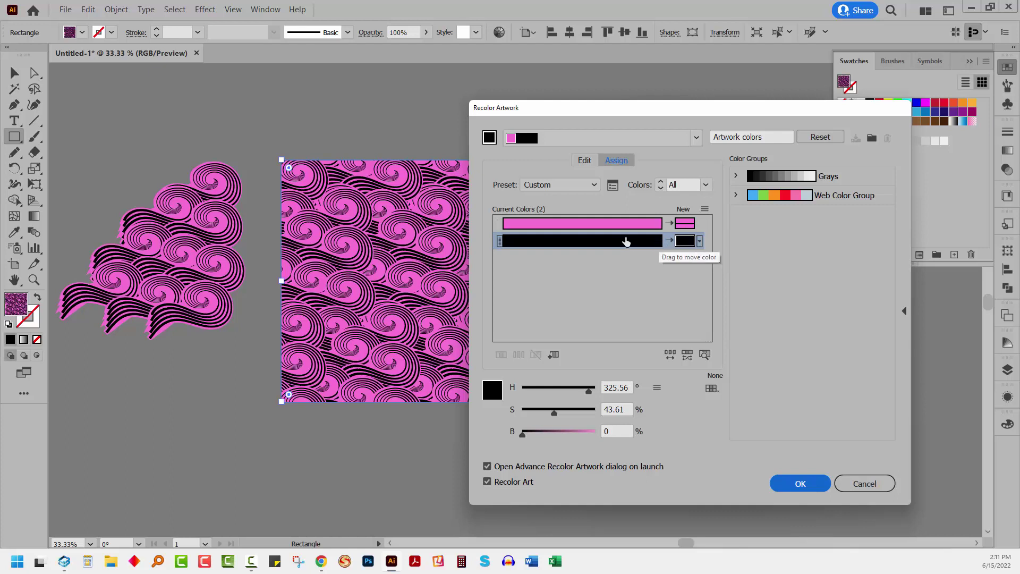
left_click_drag(561, 106, 640, 95)
left_click(740, 161)
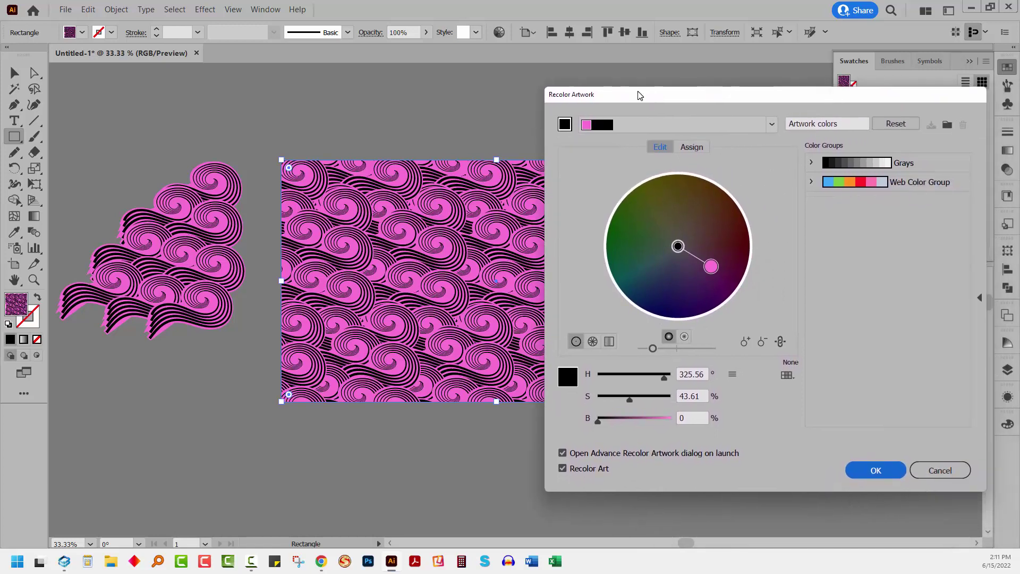
- Disable 'Open Advance Recolor Artwork dialog on launch', then reopen Recolor's Advanced Options
left_click(562, 453)
left_click(875, 470)
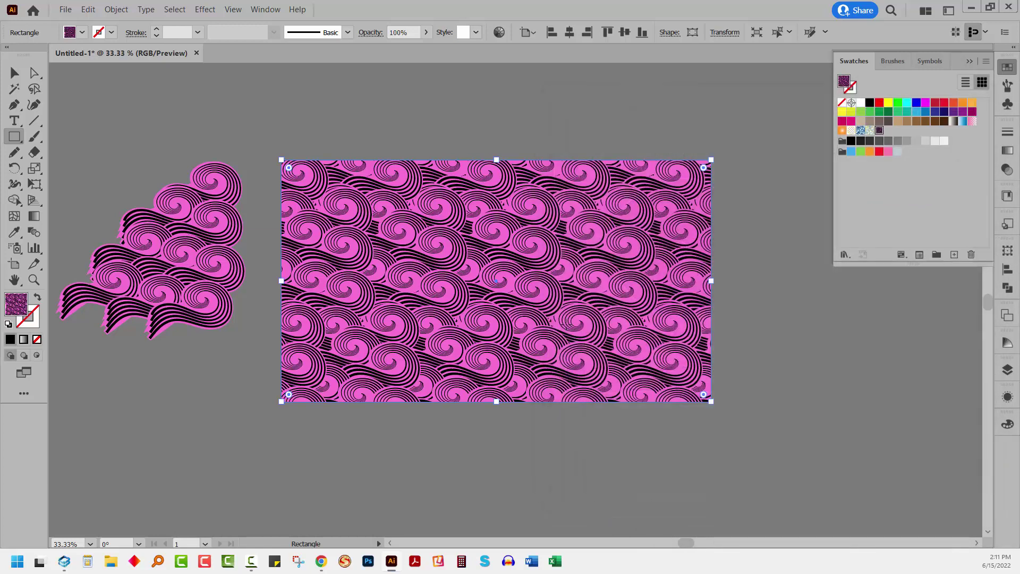
left_click(499, 33)
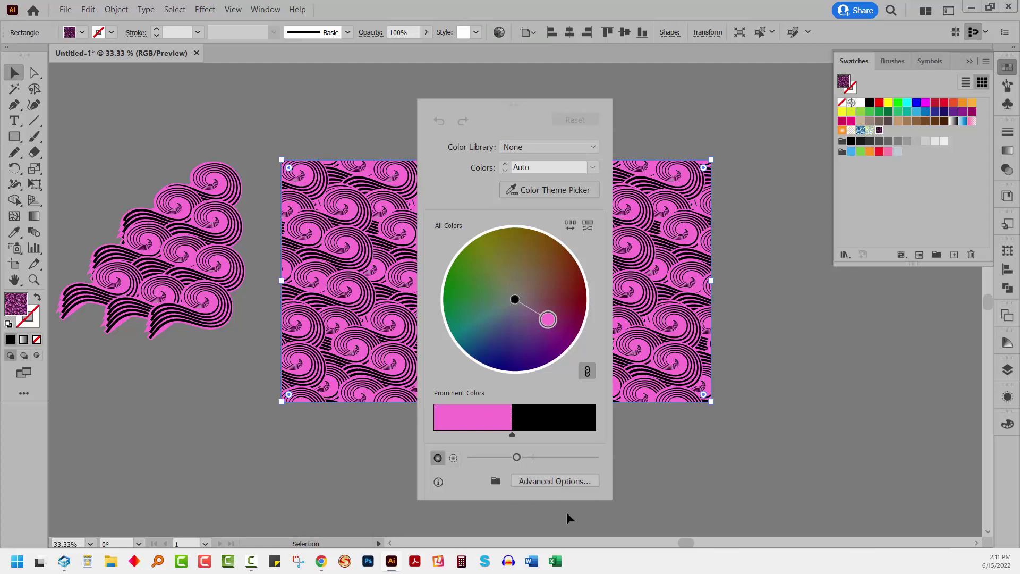
left_click(541, 482)
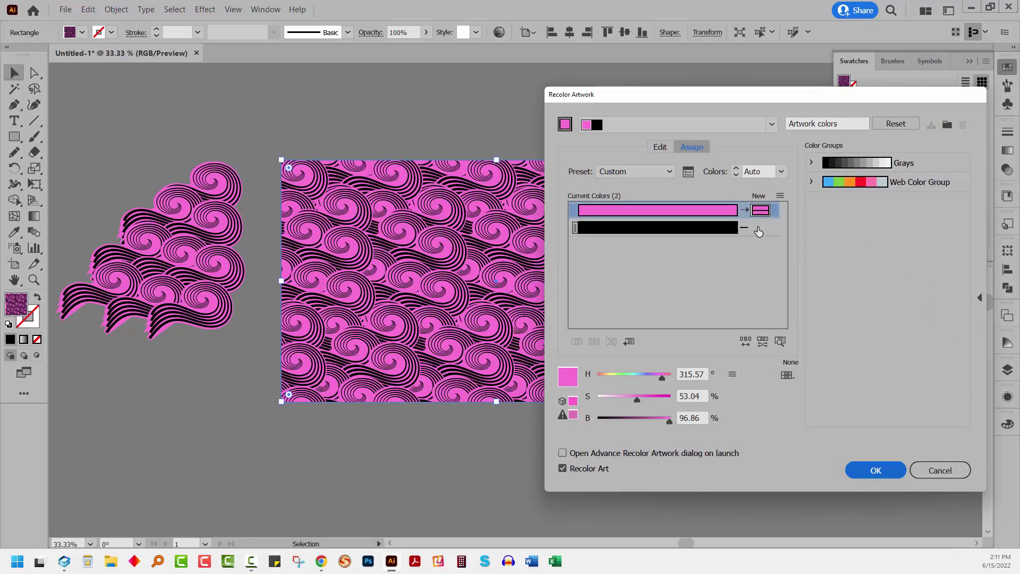
- Give black its own new colour in Recolor Artwork and show the colour wheel view
left_click(755, 229)
left_click(793, 313)
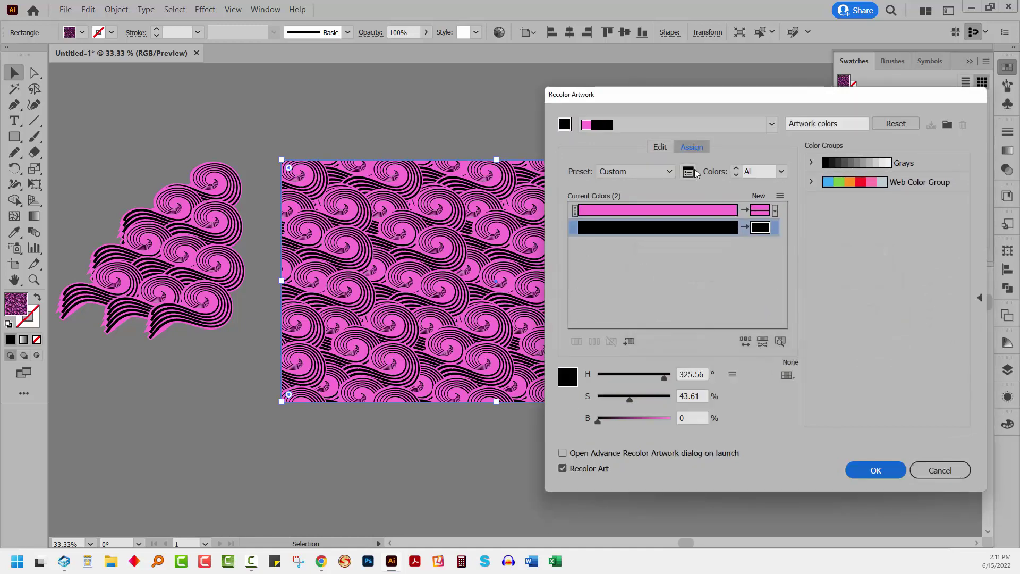
left_click(659, 146)
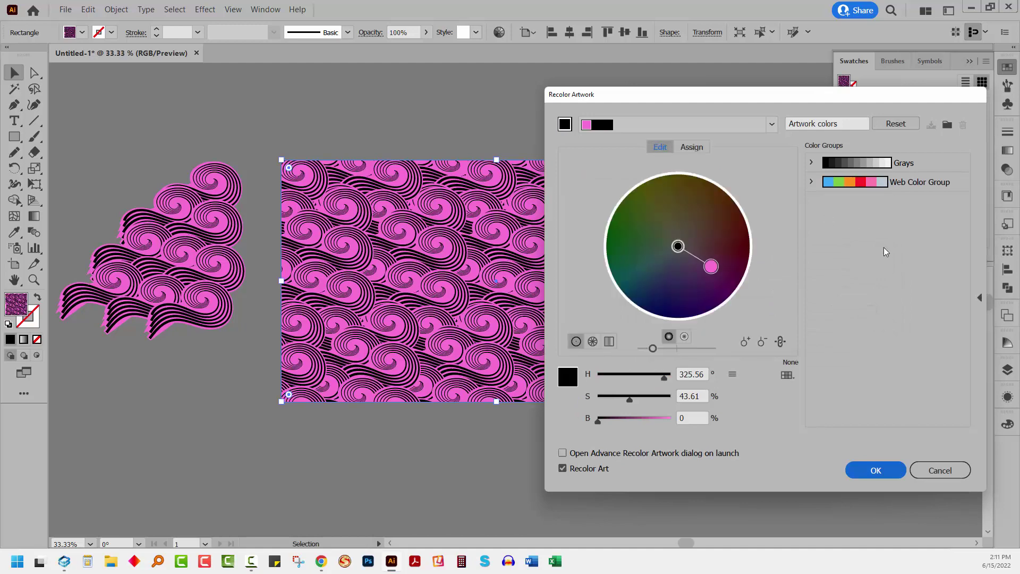
left_click(980, 296)
left_click_drag(681, 95, 831, 99)
- Unlink the harmony colours, shifting the background to blue-violet and the lines to light lilac
left_click_drag(802, 353, 847, 355)
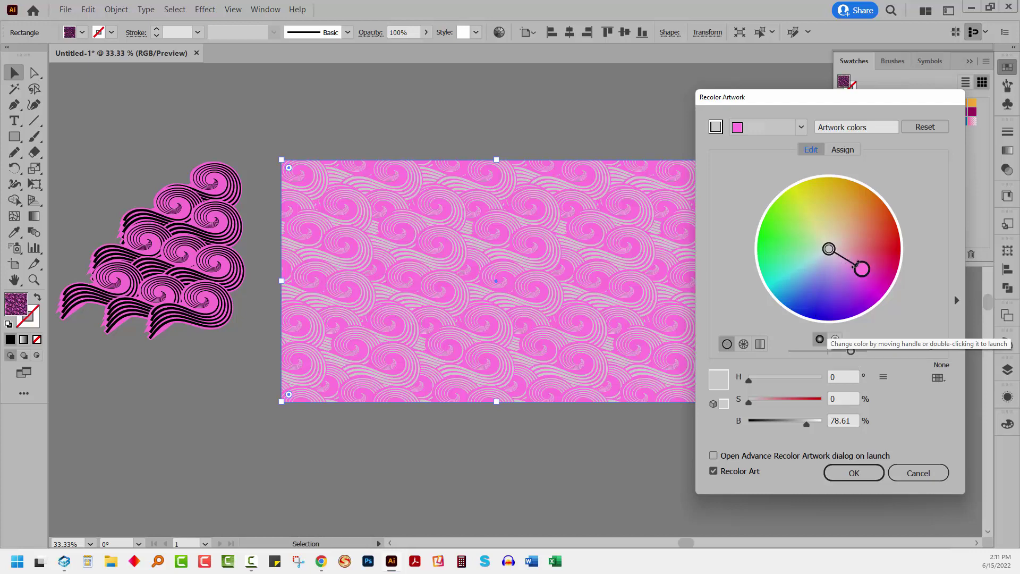
left_click_drag(862, 272, 833, 309)
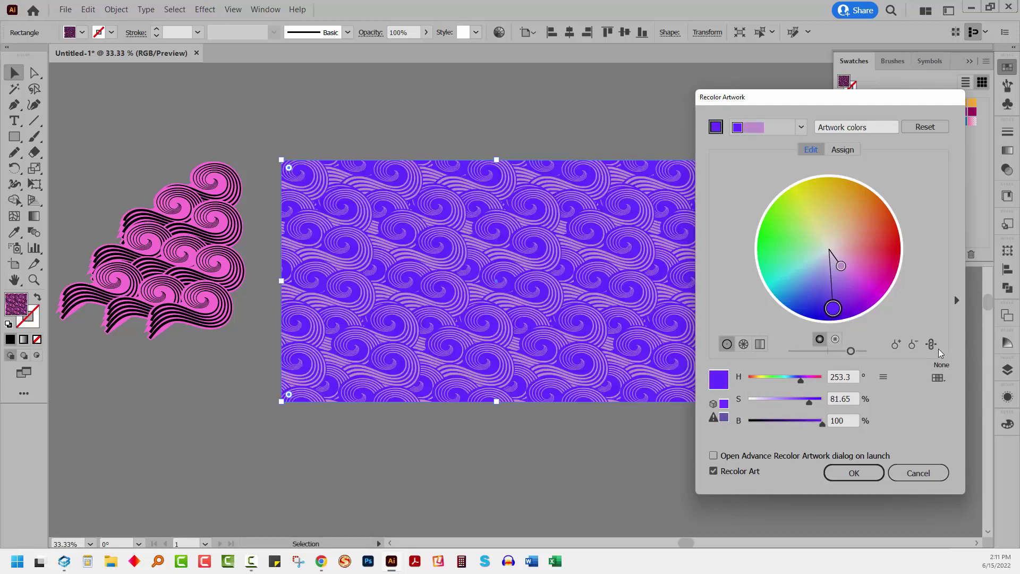
left_click(935, 347)
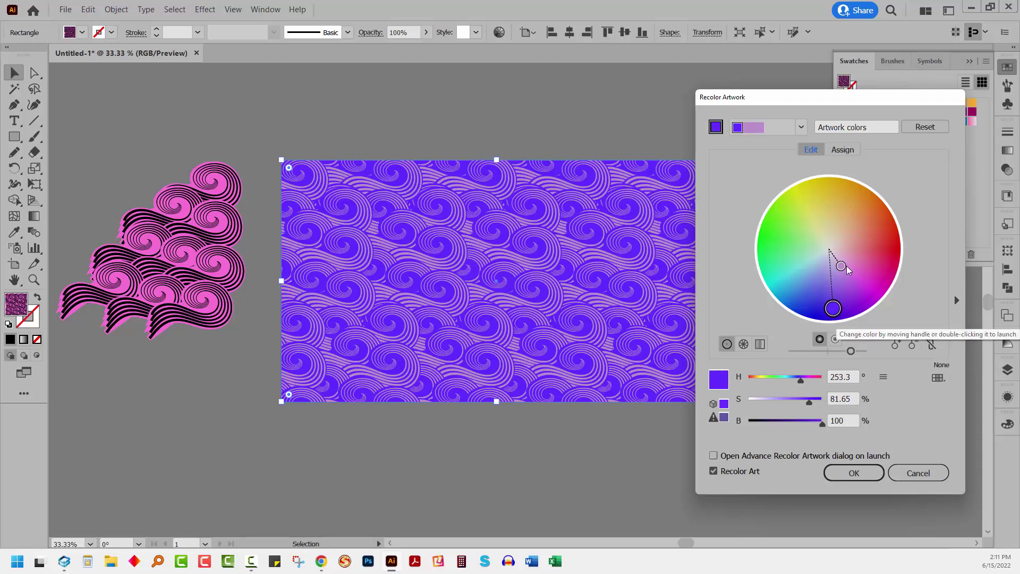
left_click_drag(835, 245, 836, 251)
left_click_drag(832, 308, 825, 313)
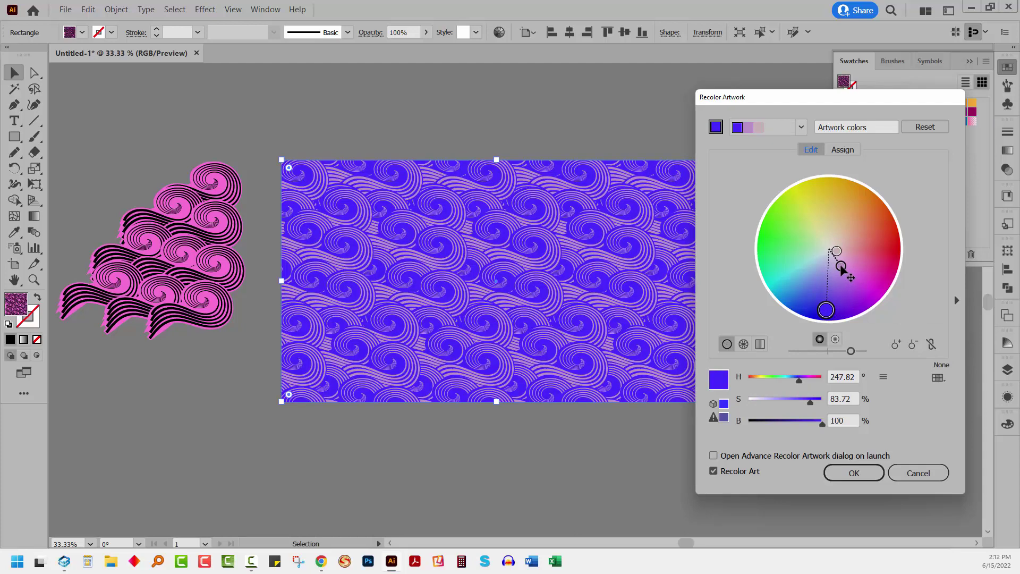
mouse_move(841, 268)
left_mouse_down()
mouse_move(802, 239)
mouse_move(833, 253)
left_mouse_up()
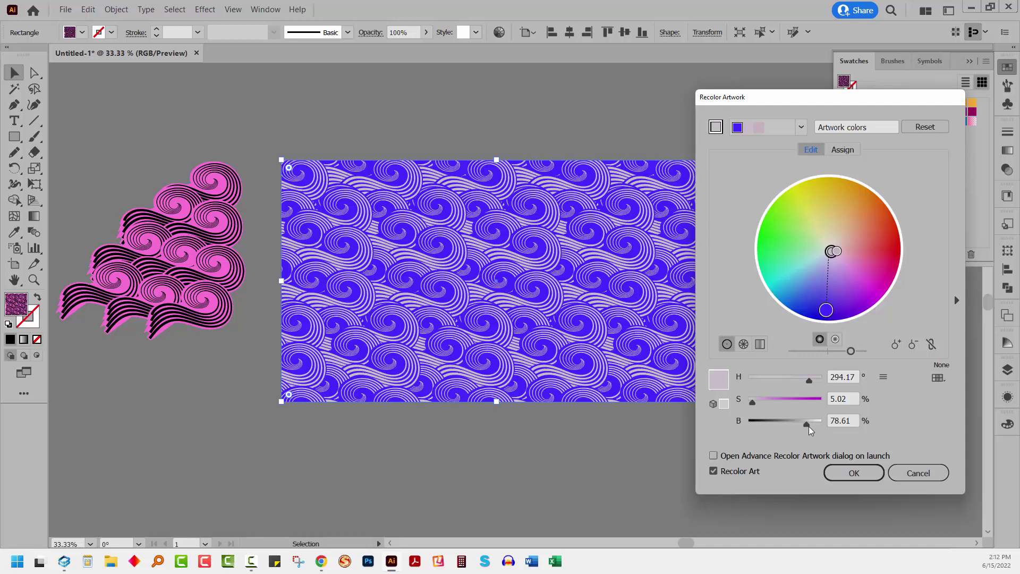
- Brighten the pale lilac lines and darken the background to a deep violet at 70% brightness
left_click_drag(809, 425, 813, 423)
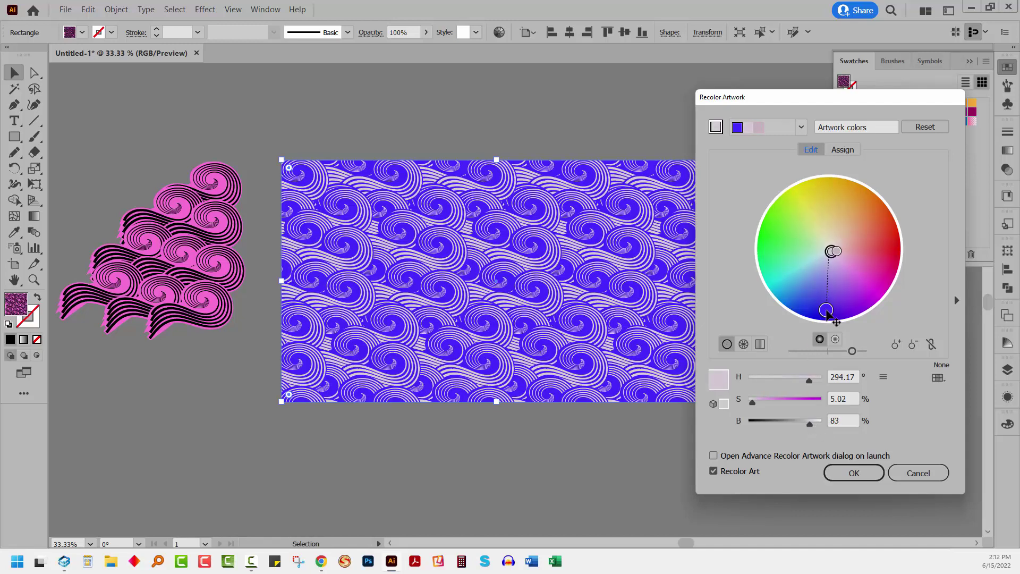
left_click(825, 309)
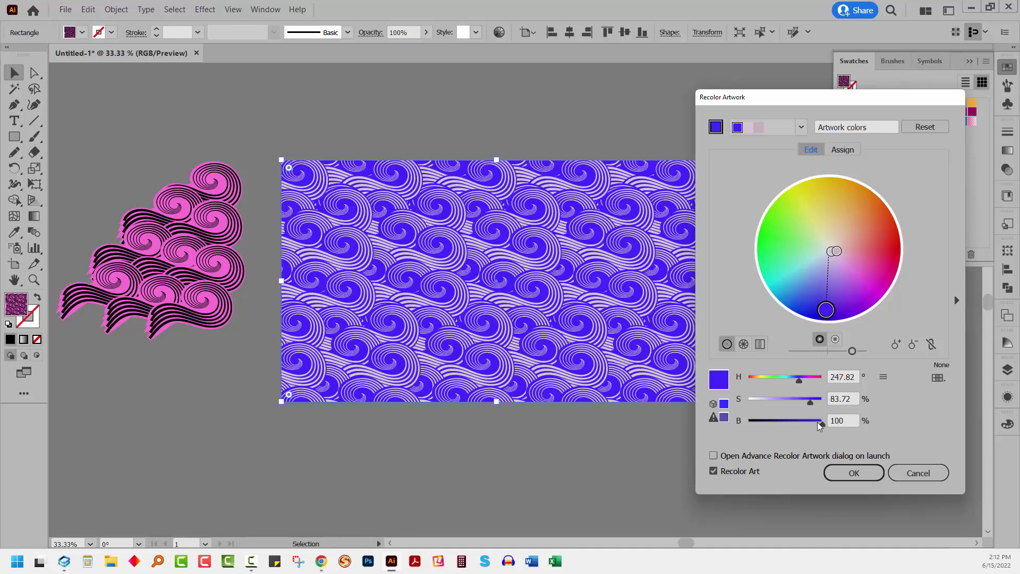
left_click_drag(822, 427, 802, 429)
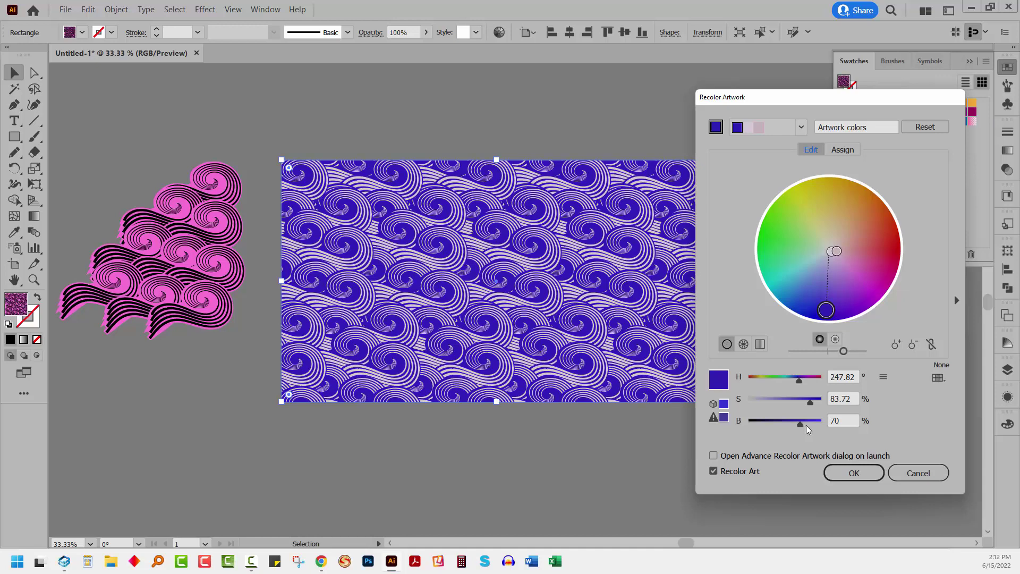
left_click(854, 473)
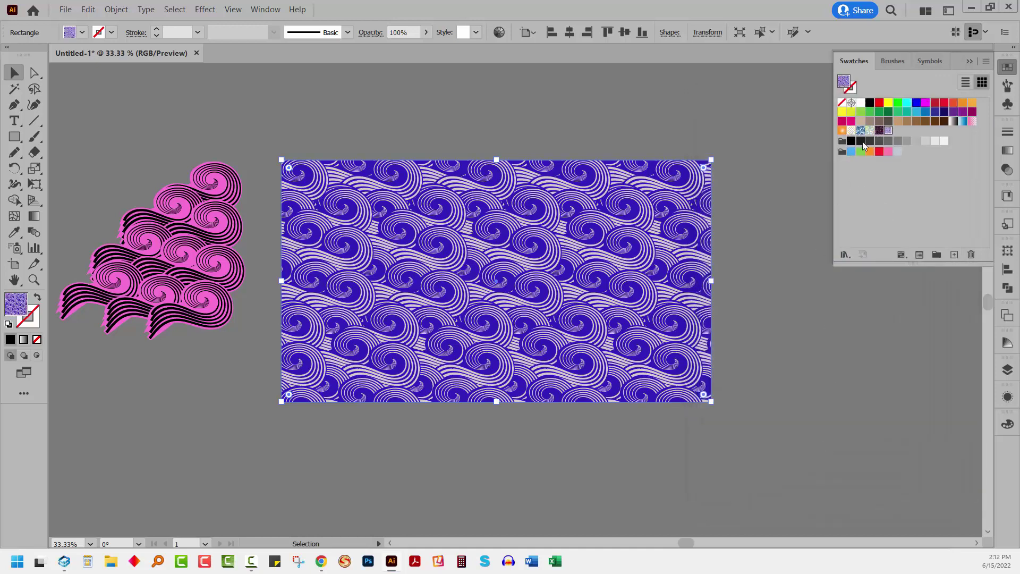
left_click(879, 131)
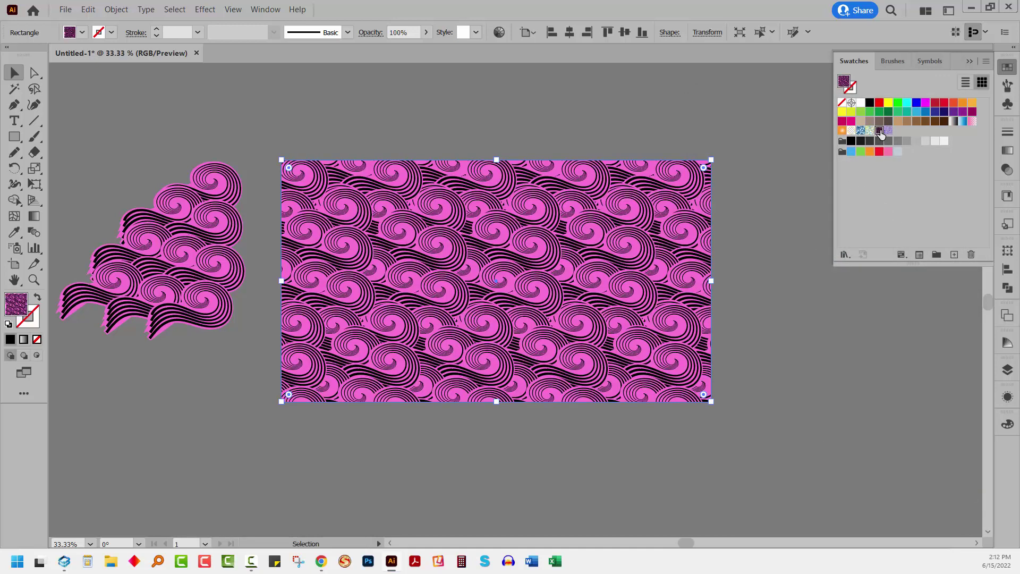
left_click(888, 130)
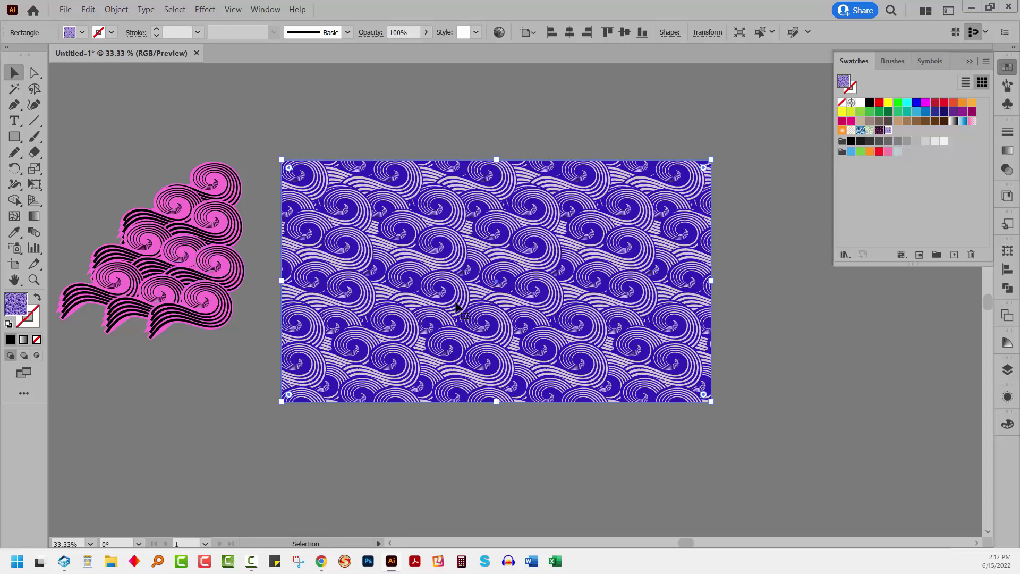
left_click(749, 375)
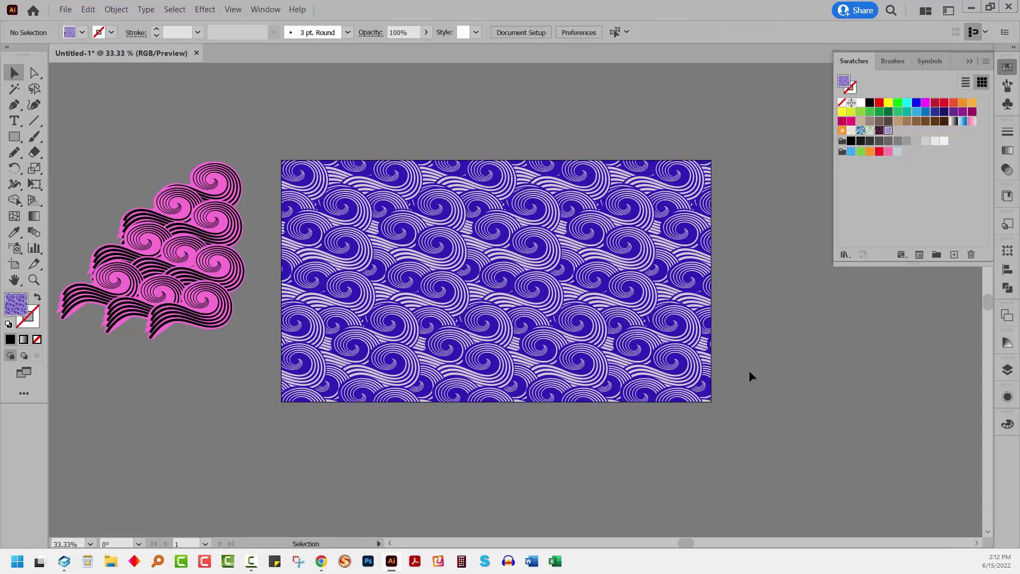